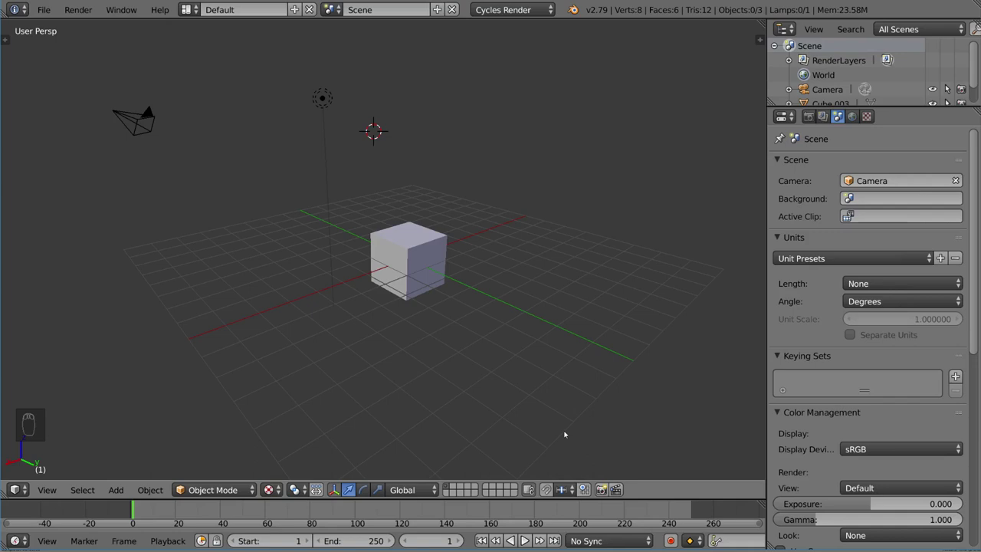
Select Cube.003 so it can be rotated together with its linked child cubes.
right_click(433, 272)
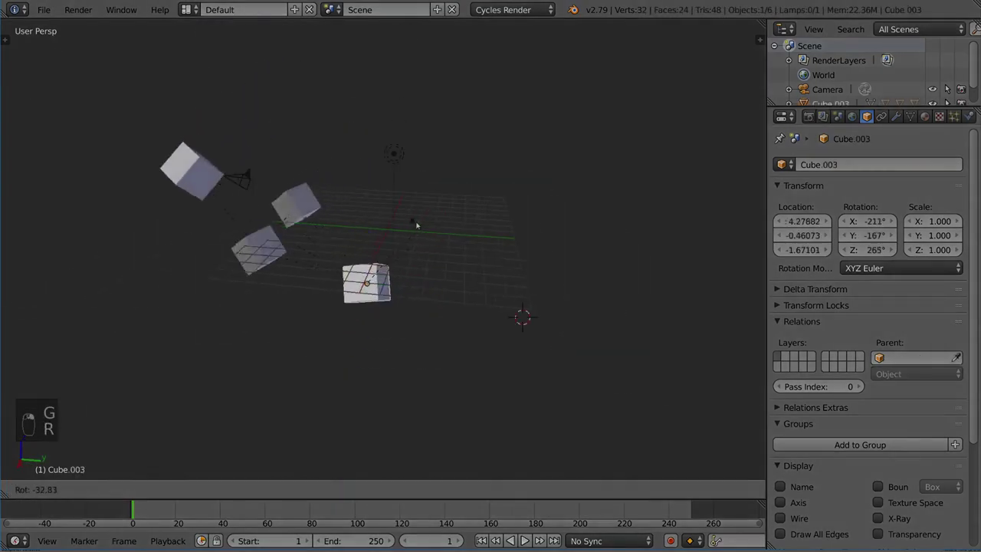
Rotate Cube twice so its child cubes swing around with it.
right_click(416, 225)
right_click(255, 279)
key(r)
key(r)
click(224, 176)
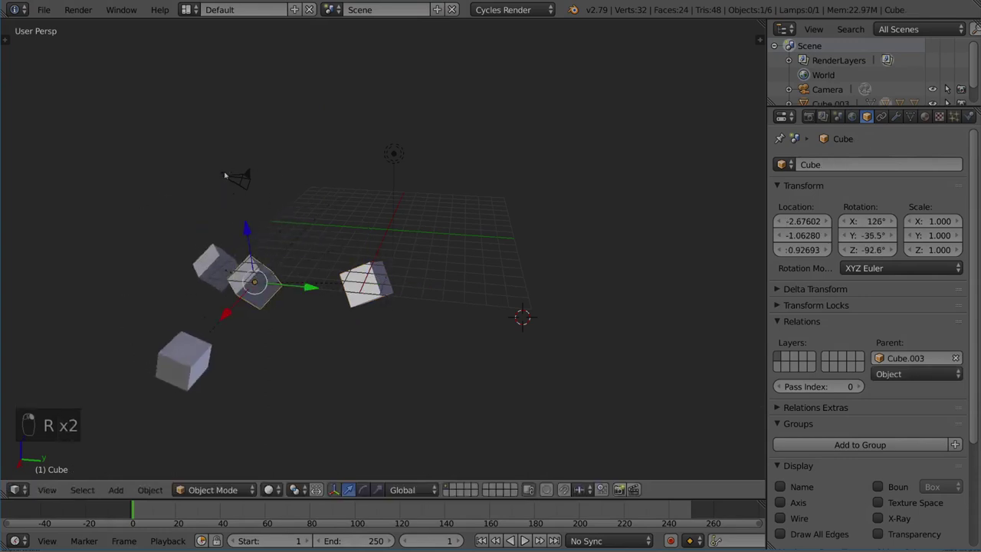
key(r)
click(335, 212)
Move Cube.001 and Cube.002 further down and to the left.
right_click(256, 322)
right_click(151, 312)
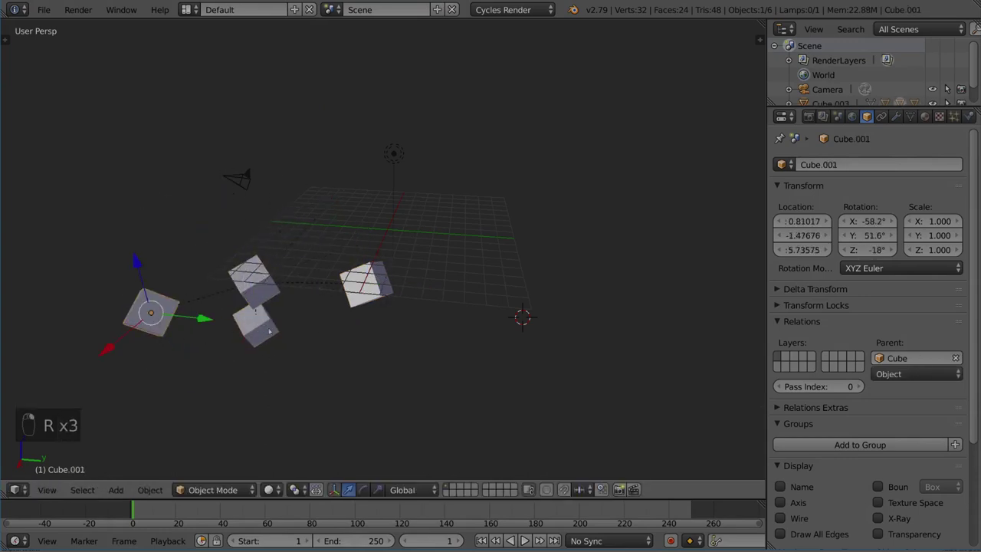
key(g)
click(314, 347)
right_click(257, 322)
key(r)
right_click(283, 322)
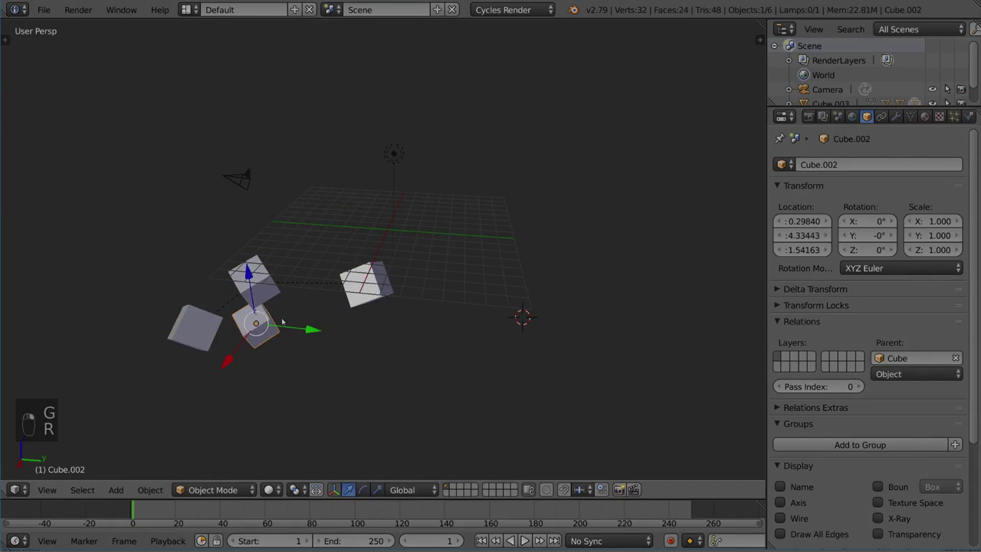
key(g)
click(276, 342)
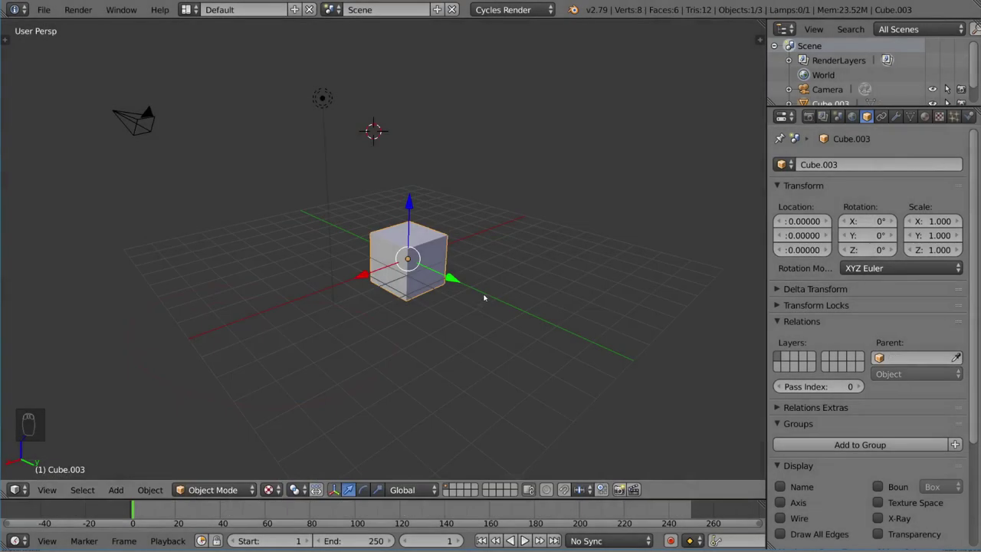
Duplicate the cube twice, placing one copy above it and one to the right.
middle_drag(484, 297, 454, 294)
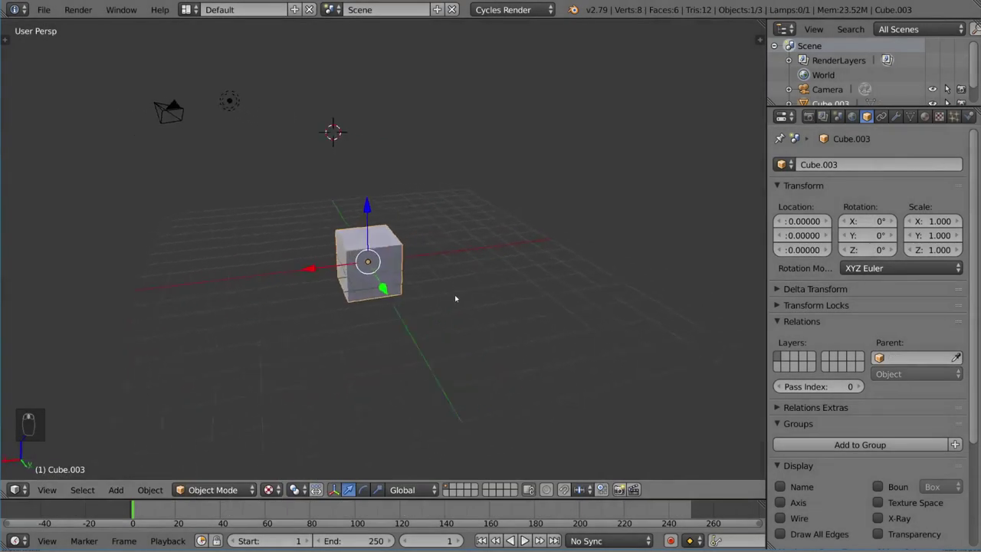
key(shift+d)
click(507, 215)
key(shift+d)
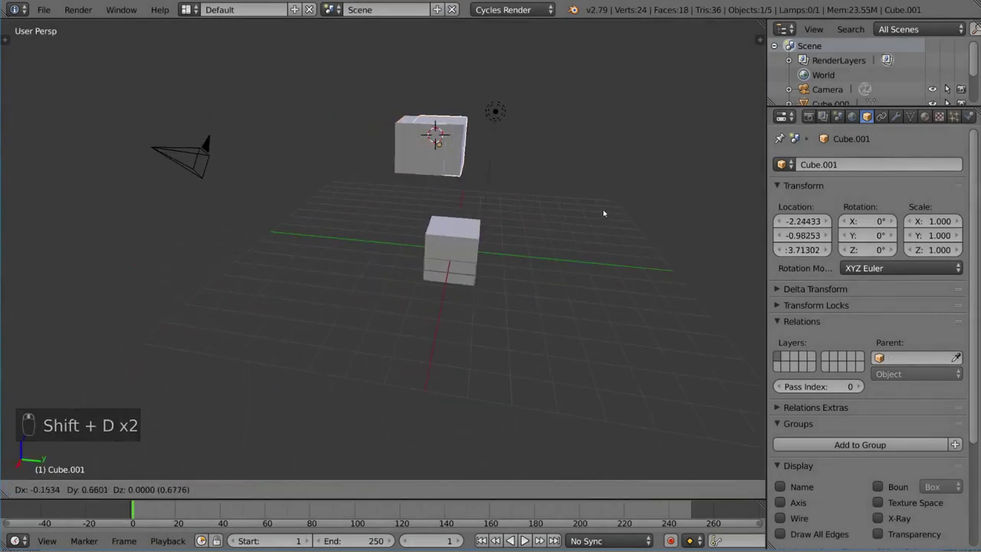
click(703, 226)
Make a third copy of the centre cube at the front left.
middle_drag(703, 226, 574, 221)
right_click(442, 241)
middle_drag(441, 242, 418, 249)
key(shift+d)
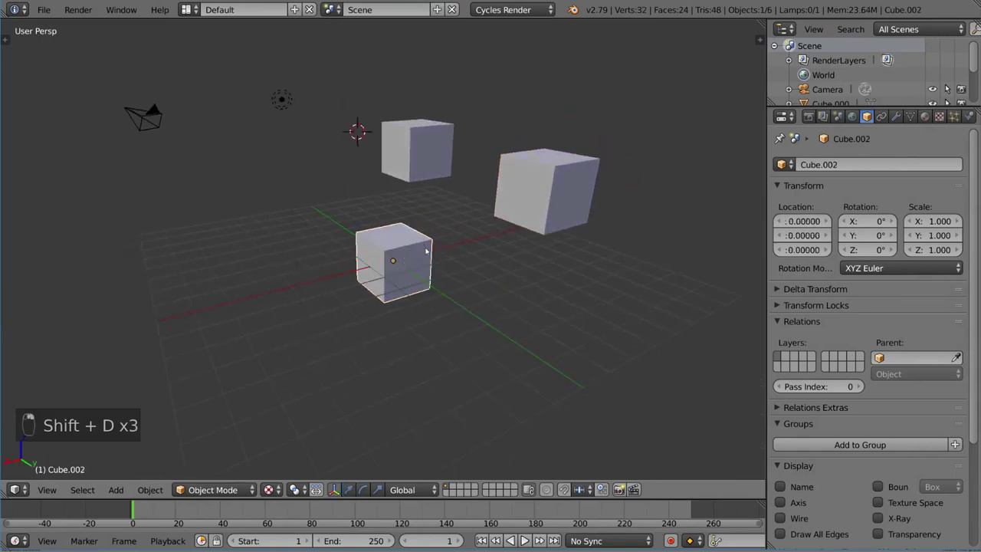
click(268, 288)
mouse_move(268, 287)
middle_down()
mouse_move(474, 237)
mouse_move(438, 211)
middle_up()
scroll(474, 237, down, 3)
scroll(521, 253, up, 3)
Parent the right and top cubes to the centre cube.
right_click(521, 183)
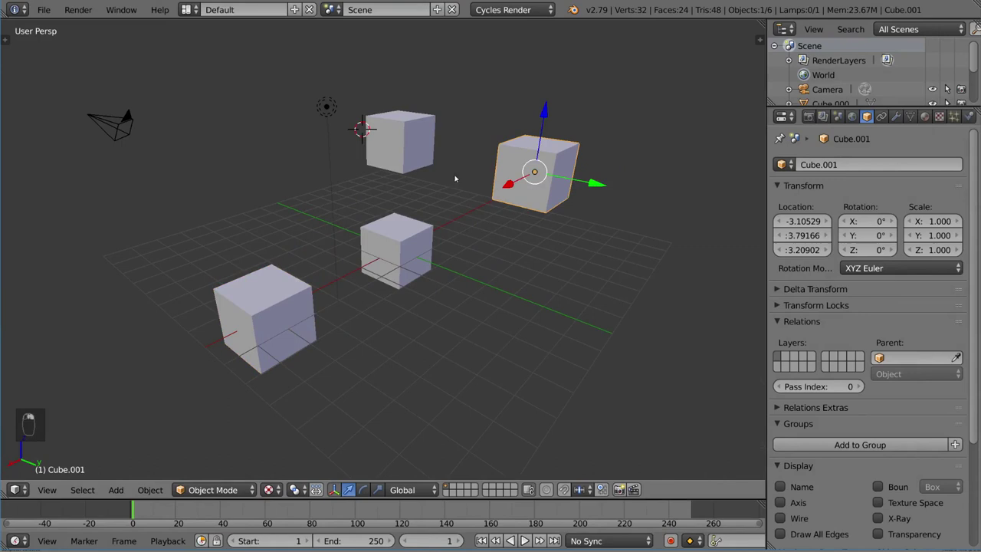
shift+right_click(406, 141)
shift+right_click(417, 230)
key(ctrl+p)
click(390, 253)
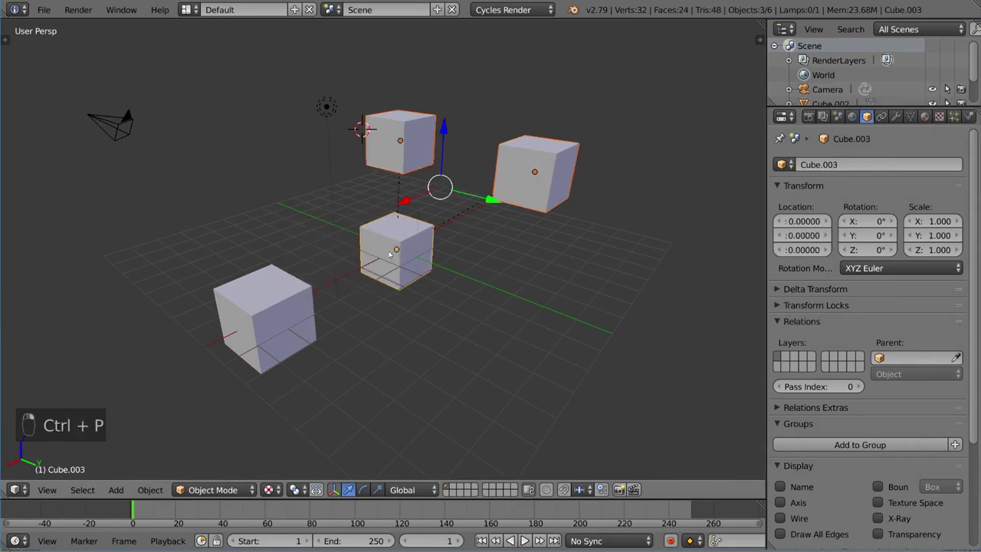
Parent the centre cube to the front-left cube and deselect everything.
right_click(395, 252)
shift+right_click(291, 327)
key(ctrl+p)
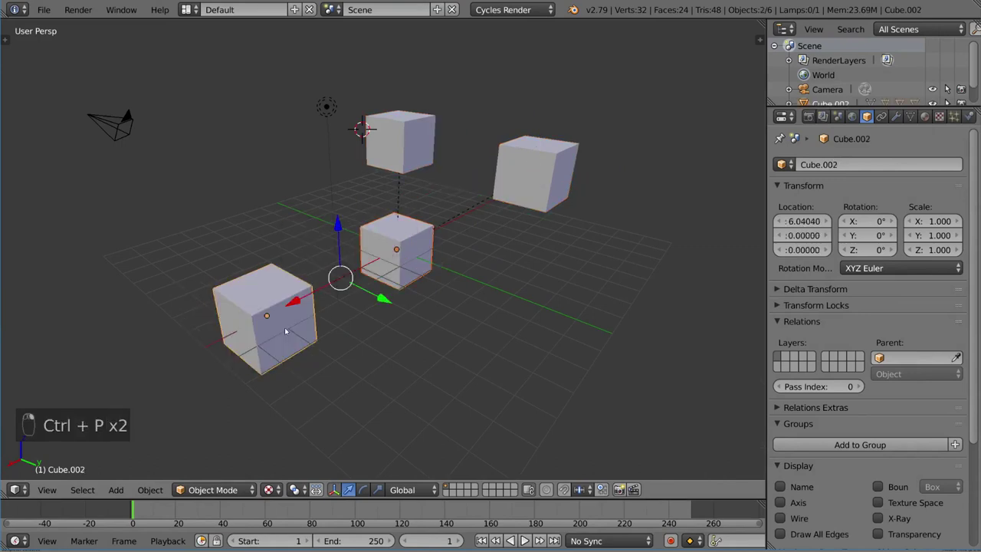
key(a)
Test the chain by trial-rotating the front-left, centre and right cubes, cancelling each.
mouse_move(429, 340)
middle_down()
mouse_move(406, 283)
mouse_move(432, 280)
mouse_move(462, 315)
middle_up()
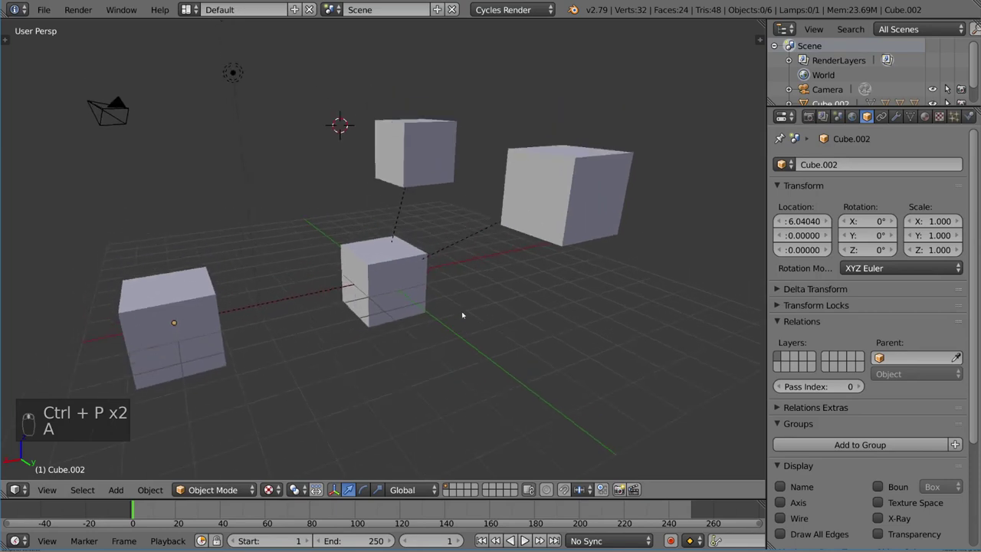
right_click(453, 288)
right_click(173, 325)
key(r)
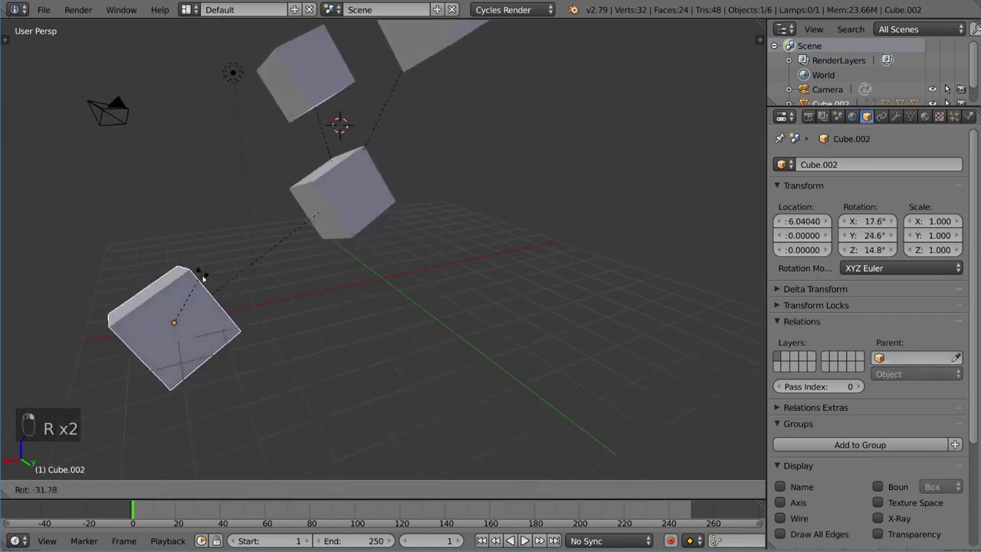
right_click(202, 271)
right_click(387, 284)
key(r)
right_click(405, 246)
right_click(567, 191)
key(r)
right_click(482, 228)
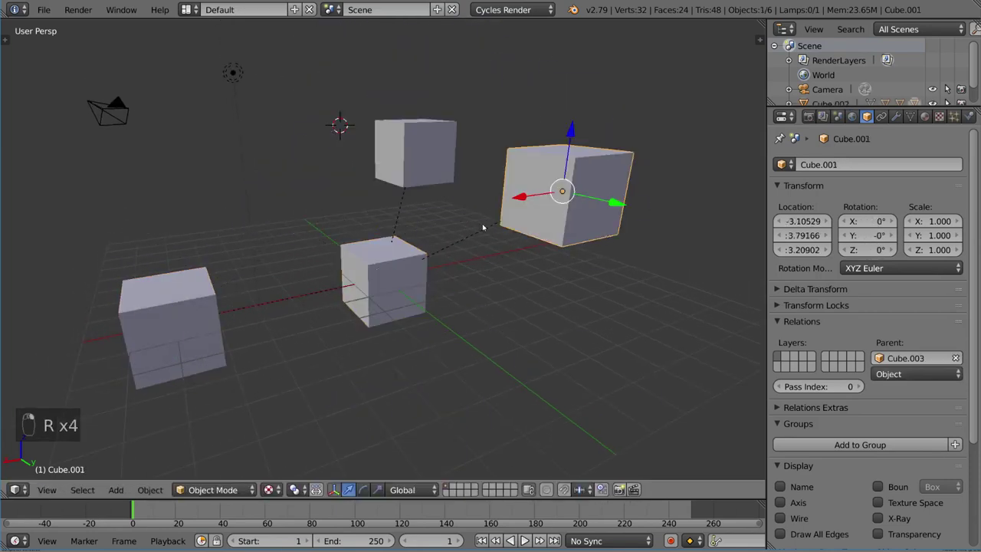
Select the centre and front-left cubes together.
right_click(413, 158)
shift+right_click(564, 207)
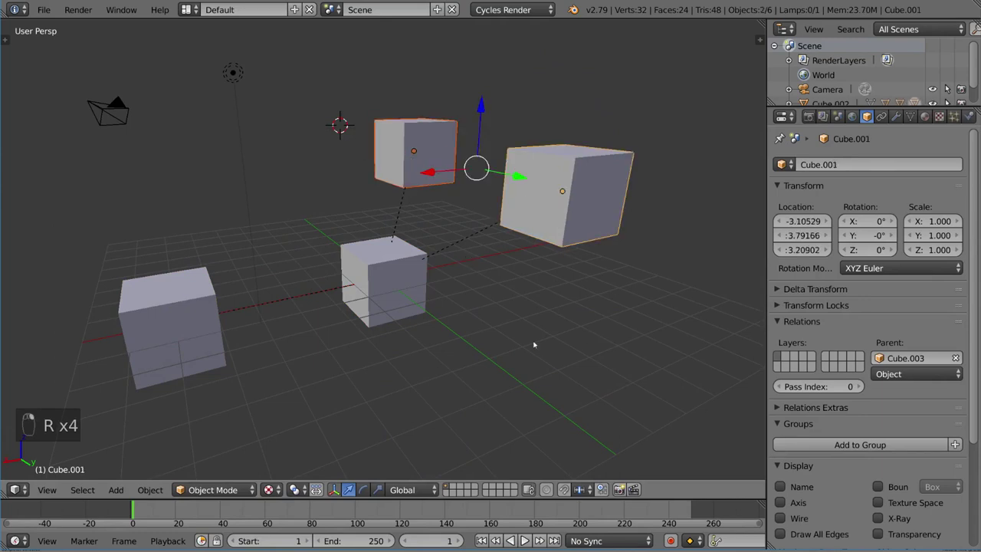
right_click(408, 249)
shift+right_click(175, 322)
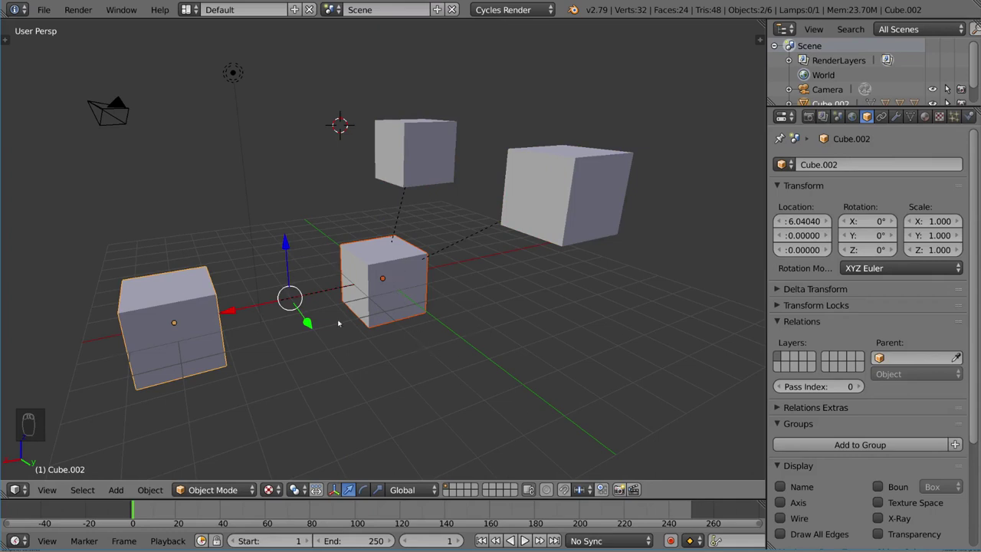
Delete the centre and front-left cubes, keeping the top and right cubes.
key(x)
click(374, 320)
right_click(567, 192)
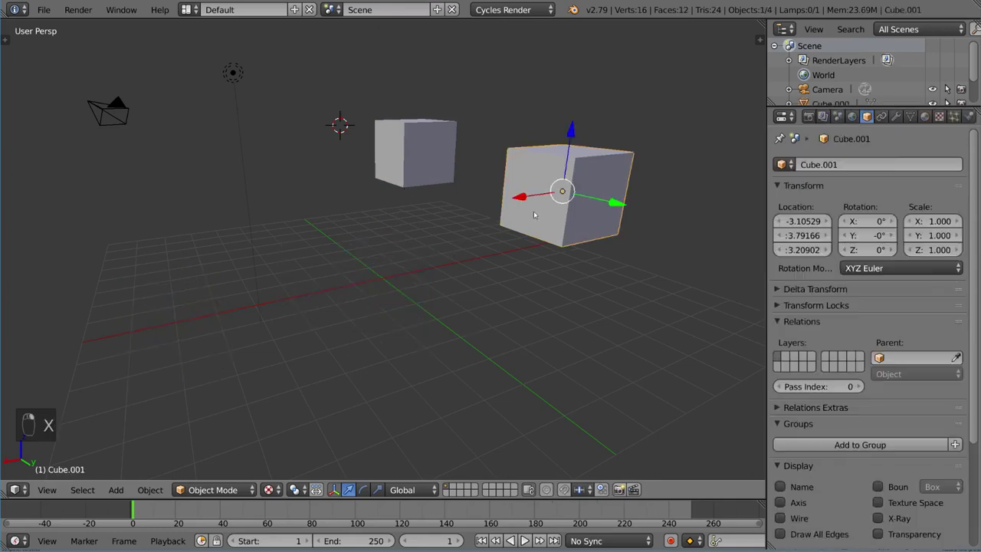
key(g)
right_click(537, 214)
right_click(415, 153)
key(g)
right_click(439, 256)
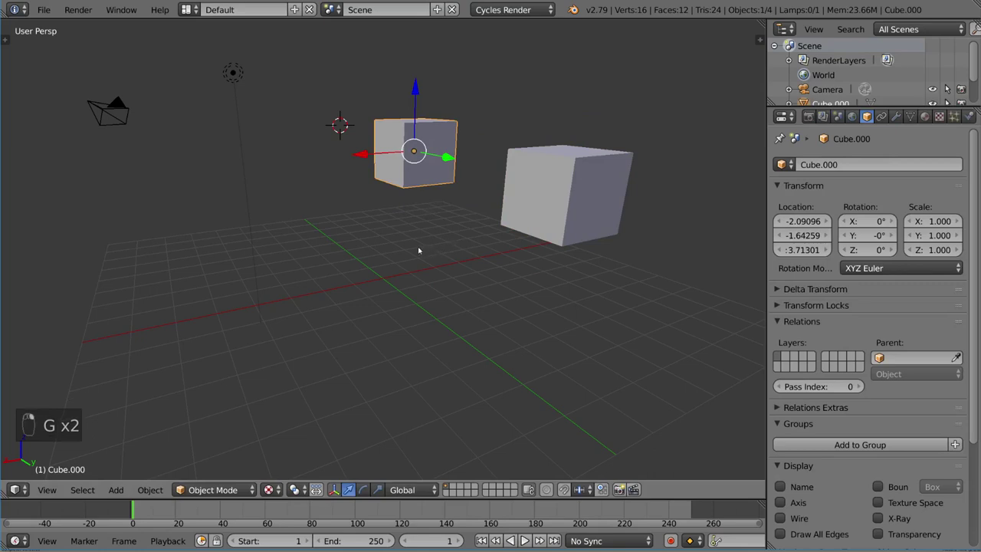
Add a Plain Axes empty and clear its location to the world origin.
key(shift+a)
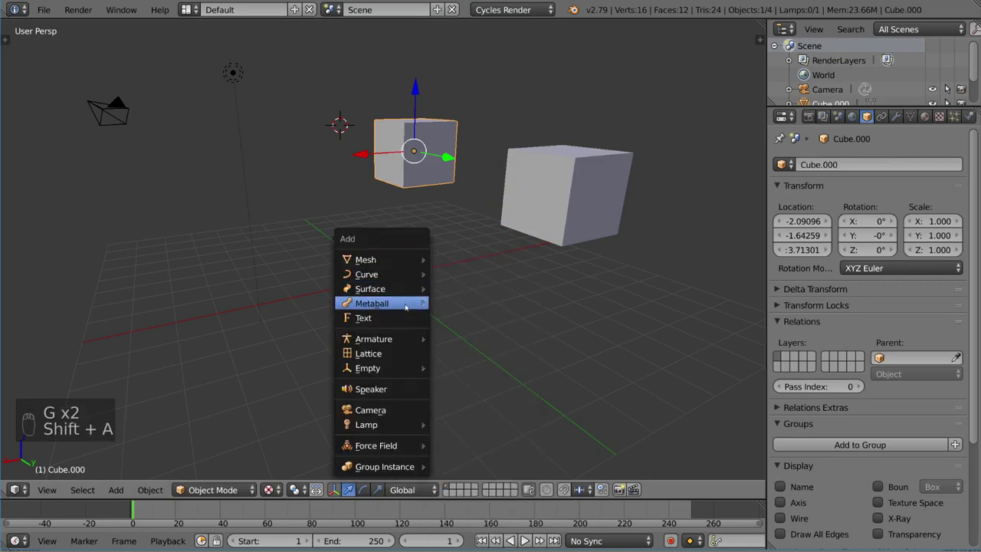
mouse_move(368, 368)
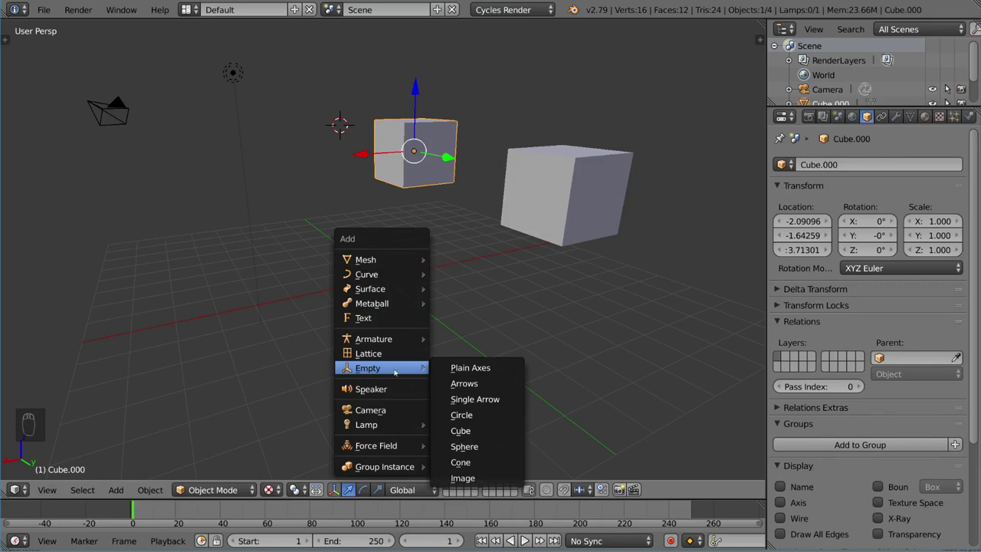
click(494, 370)
mouse_move(317, 201)
middle_down()
mouse_move(243, 374)
mouse_move(189, 203)
middle_up()
key(alt+g)
mouse_move(404, 265)
middle_down()
mouse_move(470, 208)
mouse_move(465, 223)
mouse_move(438, 232)
mouse_move(440, 259)
mouse_move(506, 252)
mouse_move(554, 276)
mouse_move(565, 228)
middle_up()
key(a)
key(g)
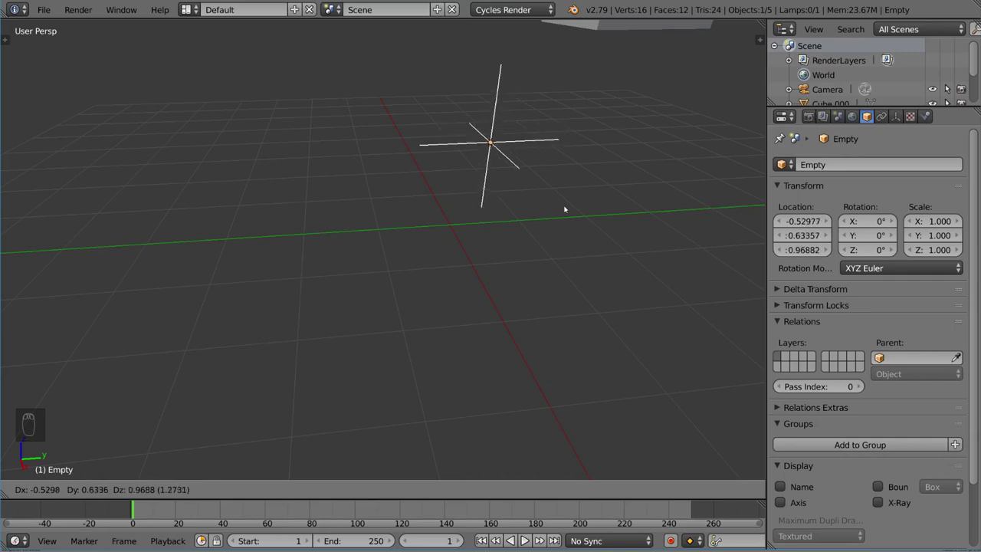
Display the empty as a cone, then a sphere, then a cube.
key(Escape)
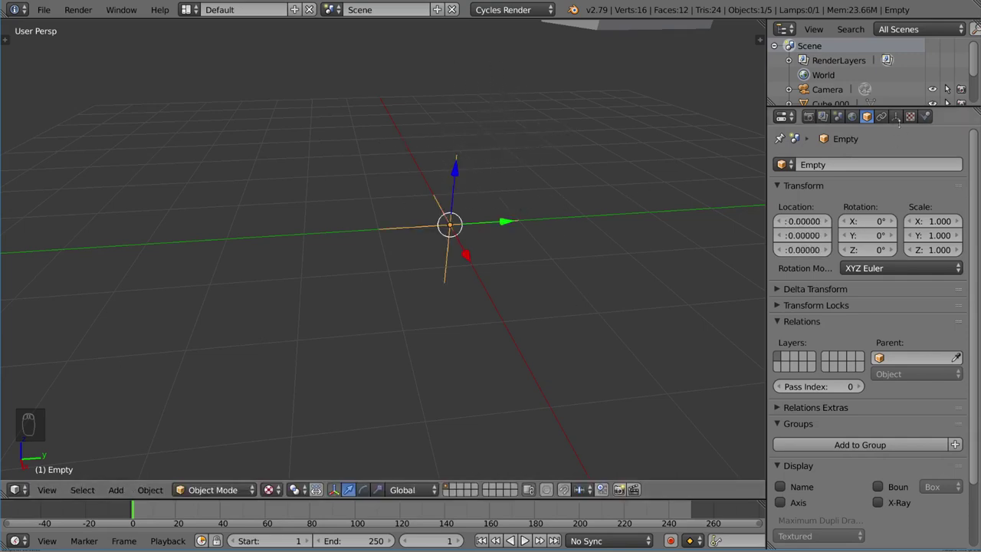
click(896, 116)
click(883, 181)
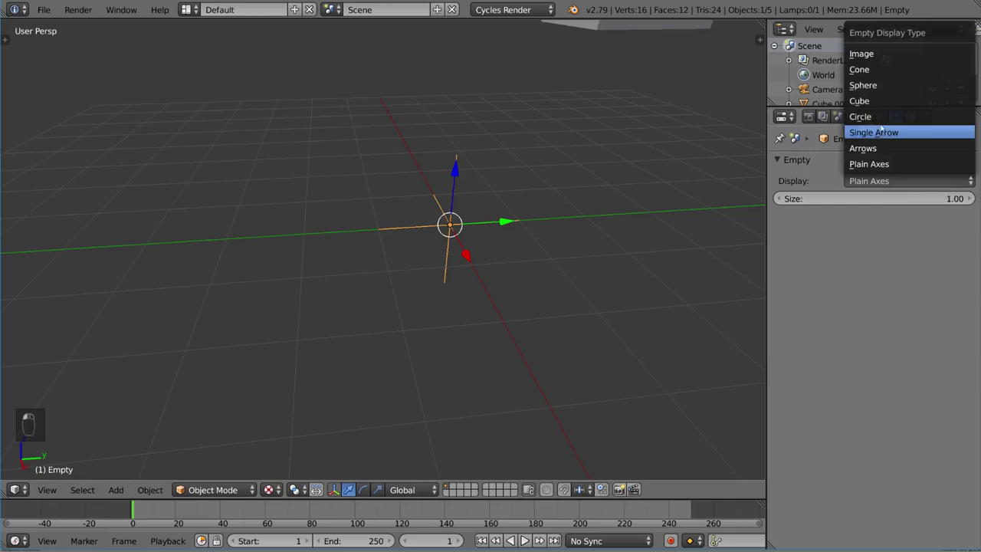
click(889, 69)
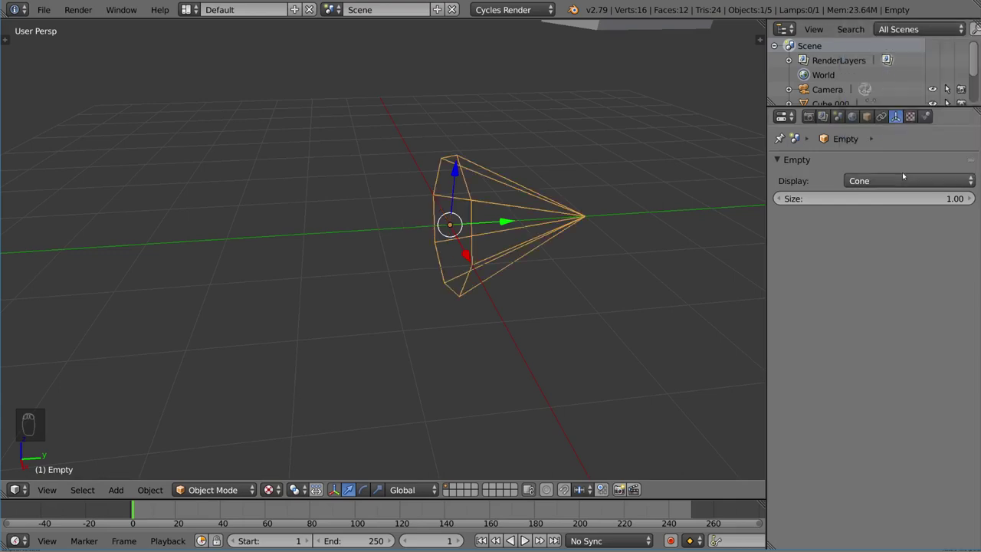
click(902, 180)
click(883, 85)
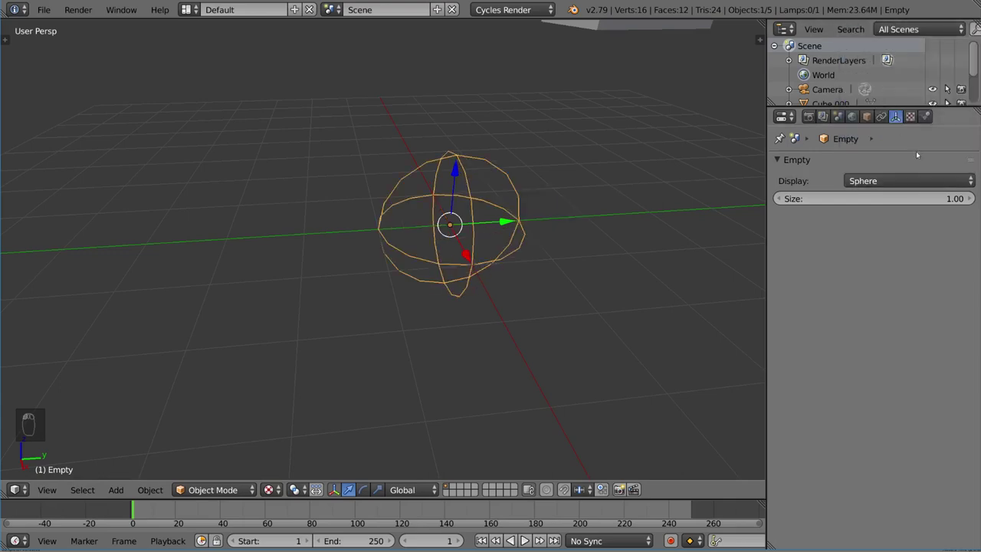
click(889, 181)
click(889, 100)
Switch the empty's display to circle, then single arrow, then back to Plain Axes.
click(889, 189)
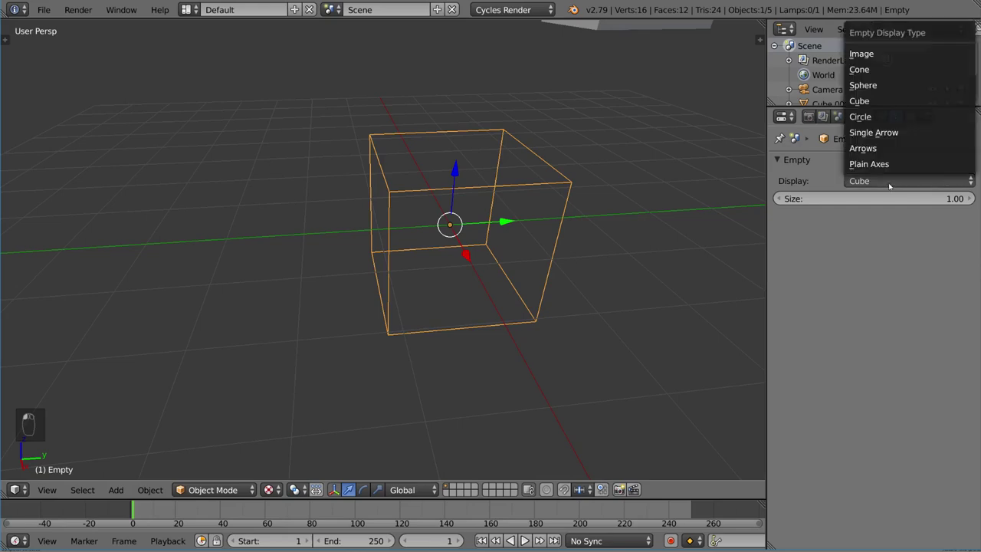
click(889, 120)
click(889, 181)
click(893, 138)
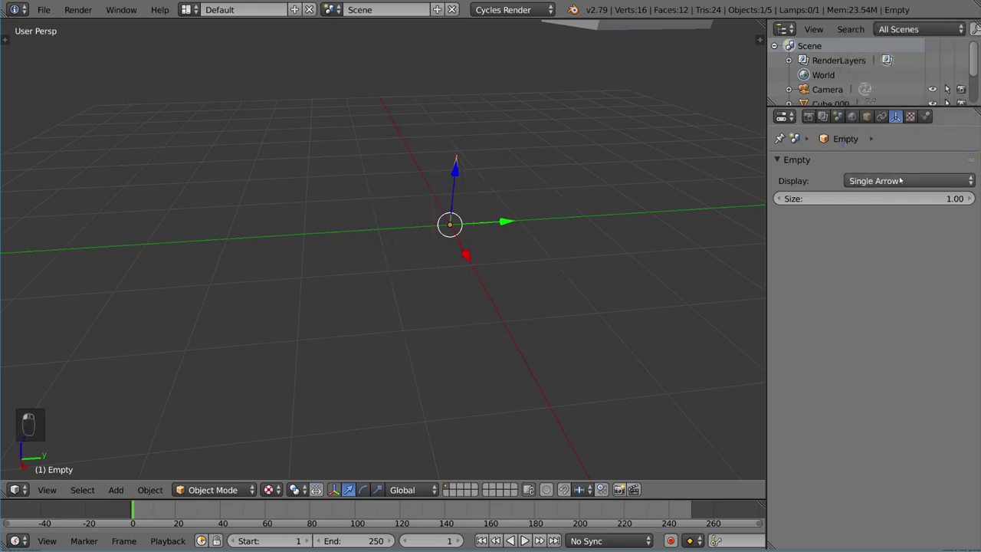
click(901, 180)
click(898, 163)
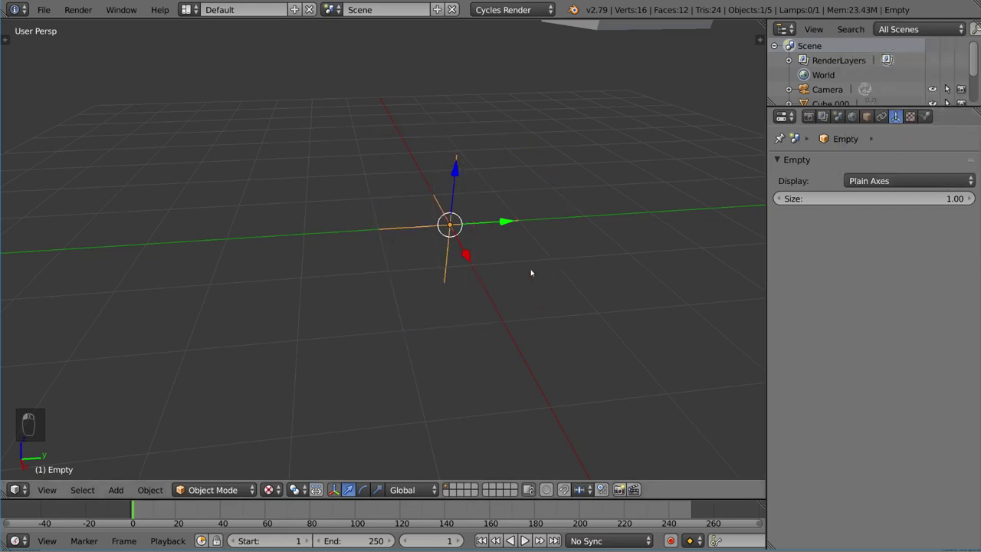
Duplicate the empty and move the copy to the left along the X axis.
mouse_move(583, 256)
middle_down()
mouse_move(541, 258)
mouse_move(526, 246)
mouse_move(533, 308)
mouse_move(511, 299)
middle_up()
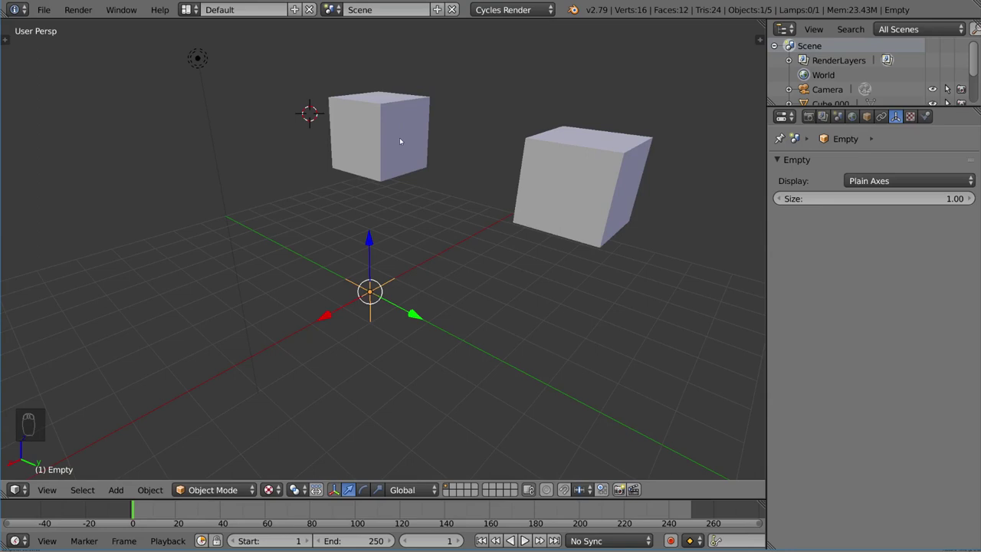
middle_drag(399, 140, 386, 260)
key(shift+d)
key(x)
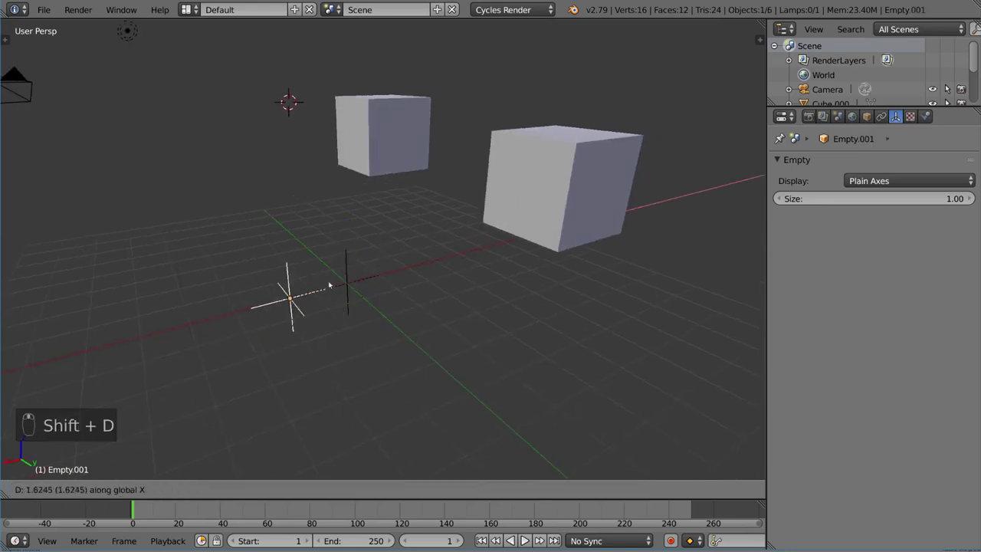
click(202, 302)
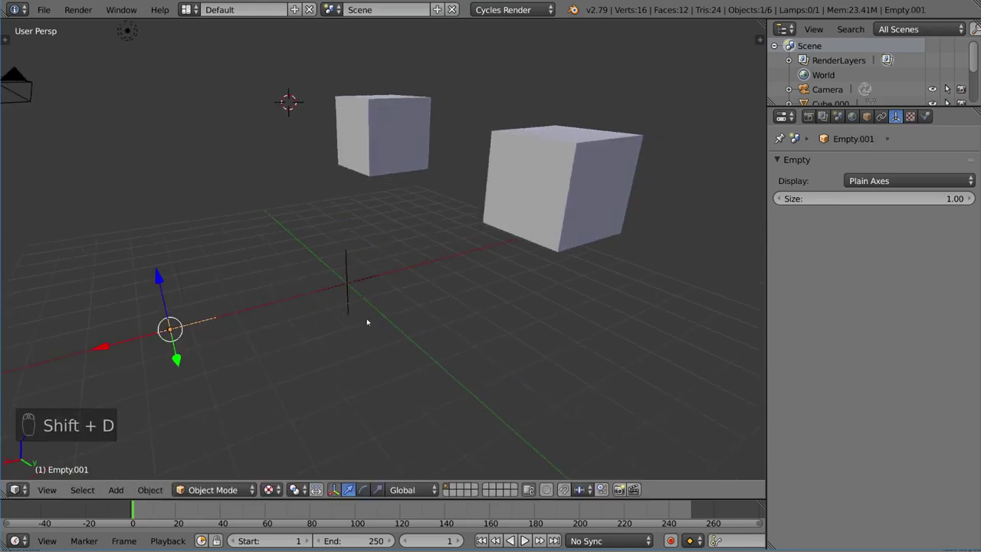
Parent the small and large cubes to the first empty, keeping their positions.
right_click(376, 156)
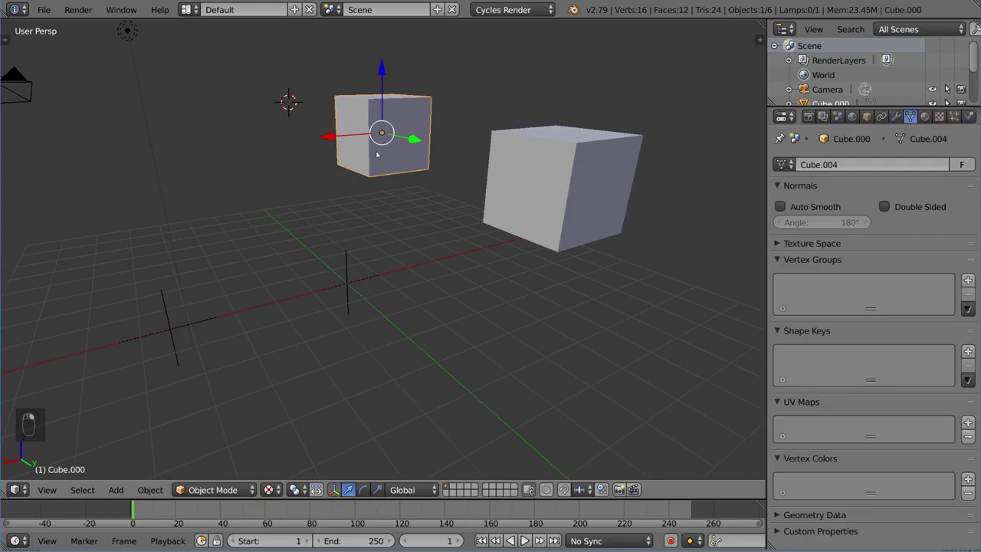
shift+right_click(538, 194)
shift+right_click(345, 285)
key(ctrl+p)
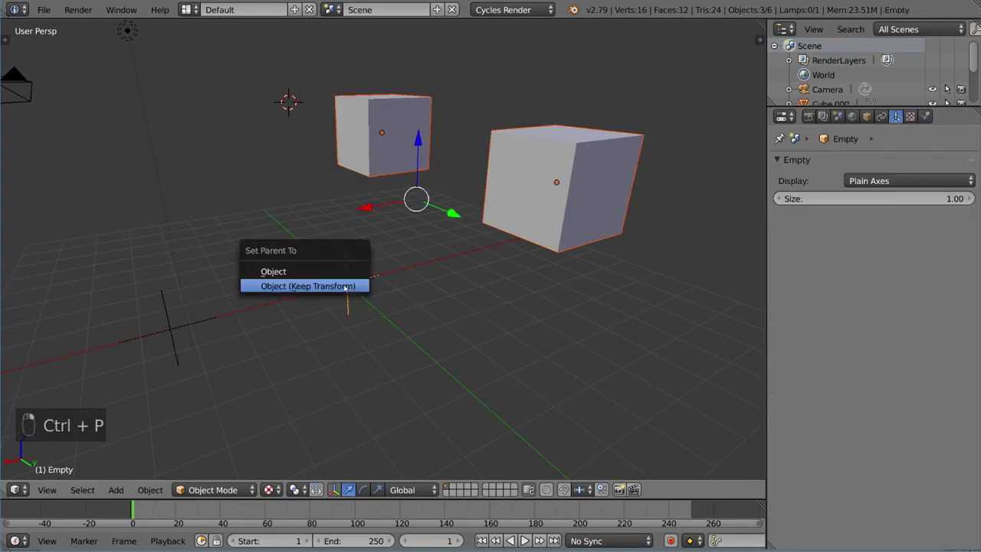
click(346, 285)
Parent the first empty to the second, leftward empty.
right_click(347, 286)
shift+right_click(196, 322)
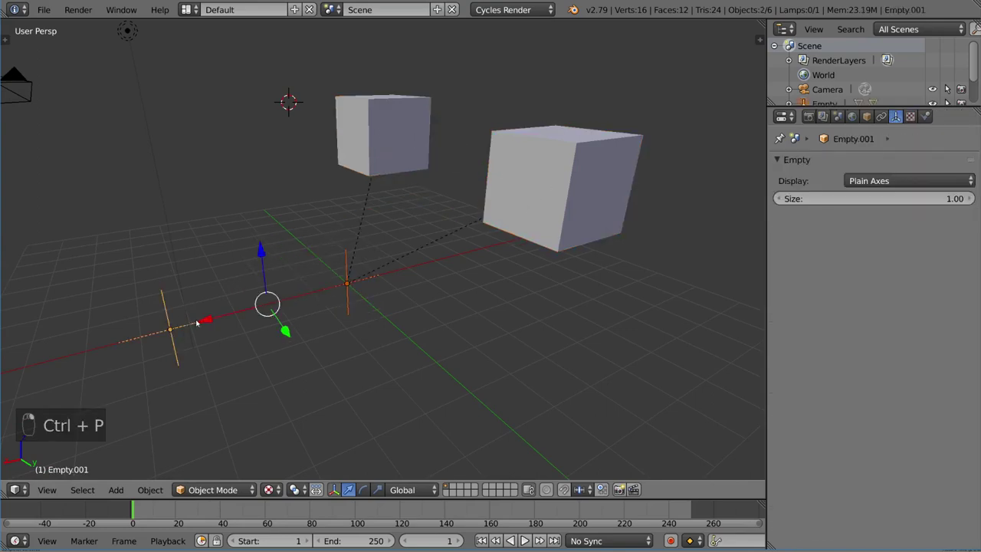
key(ctrl+p)
click(197, 322)
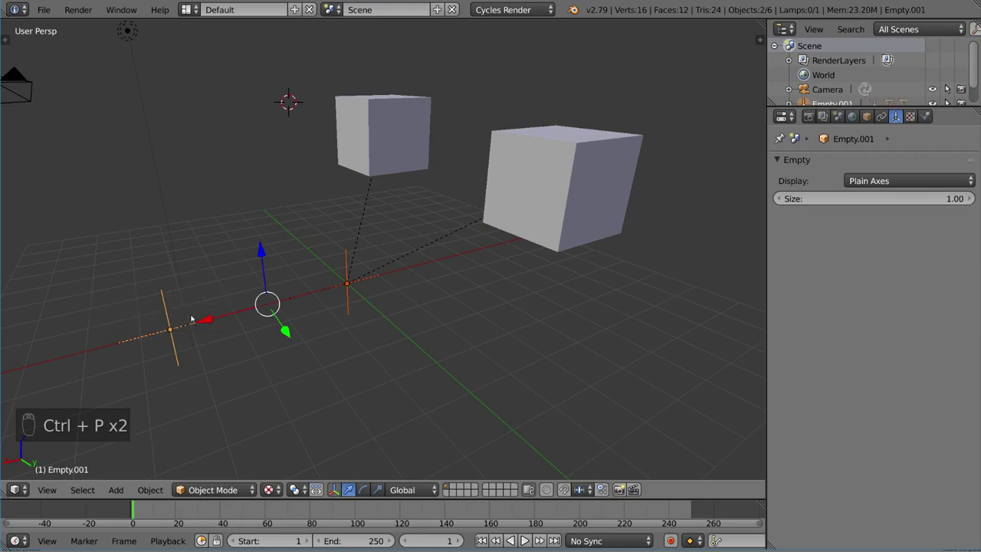
mouse_move(191, 319)
middle_down()
mouse_move(389, 284)
mouse_move(422, 268)
middle_up()
Trial-rotate the first and second empties, cancelling to watch the cubes follow.
right_click(426, 253)
key(r)
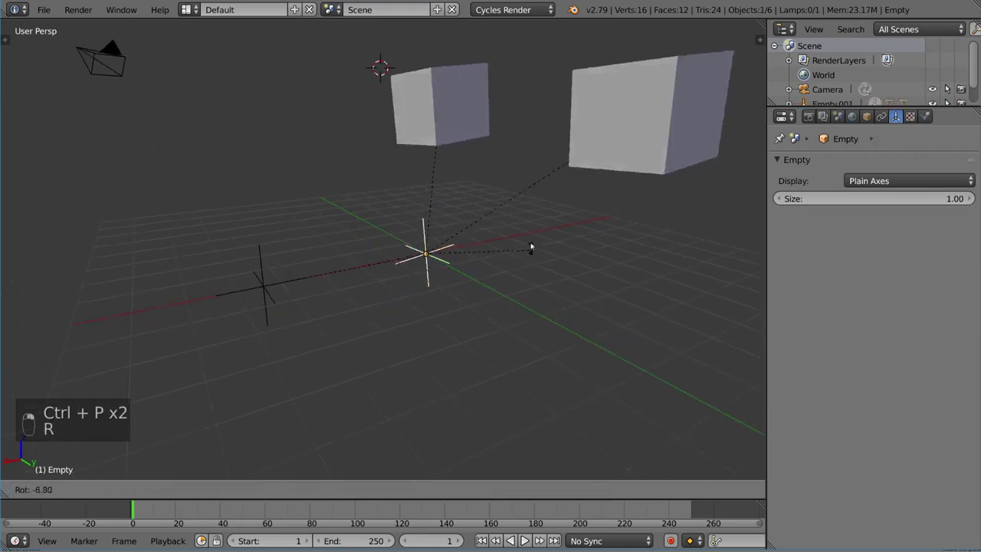
key(g)
key(r)
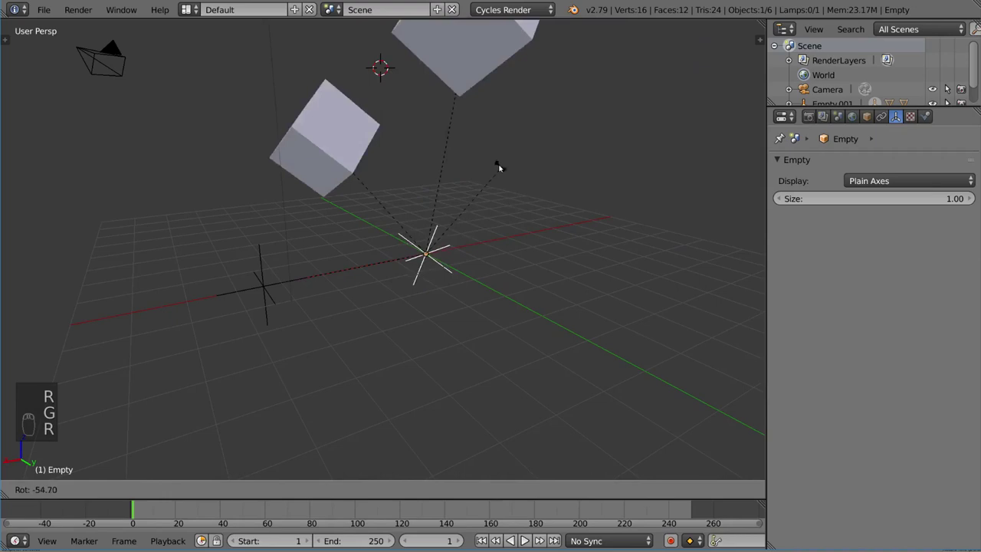
right_click(498, 167)
right_click(302, 291)
key(r)
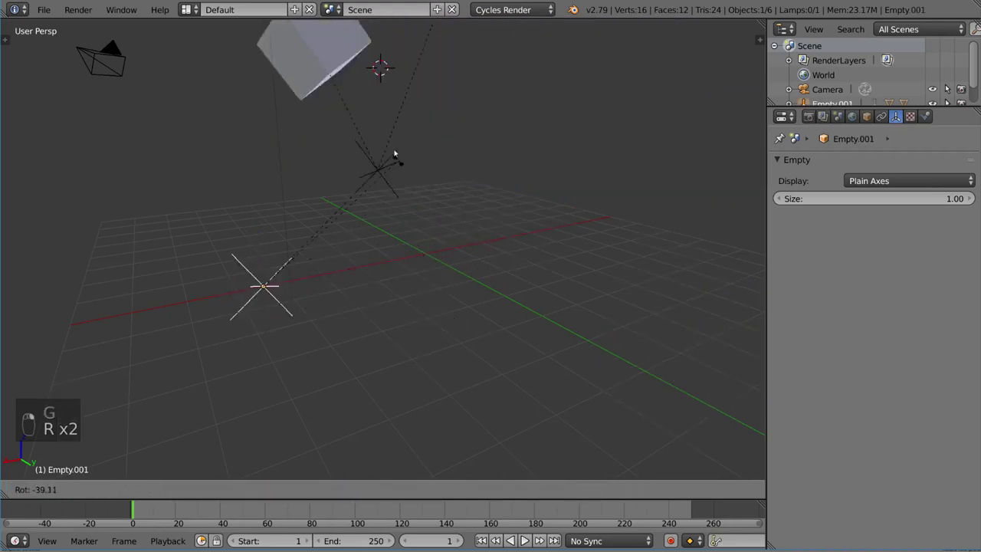
right_click(394, 155)
right_click(426, 252)
key(r)
right_click(537, 219)
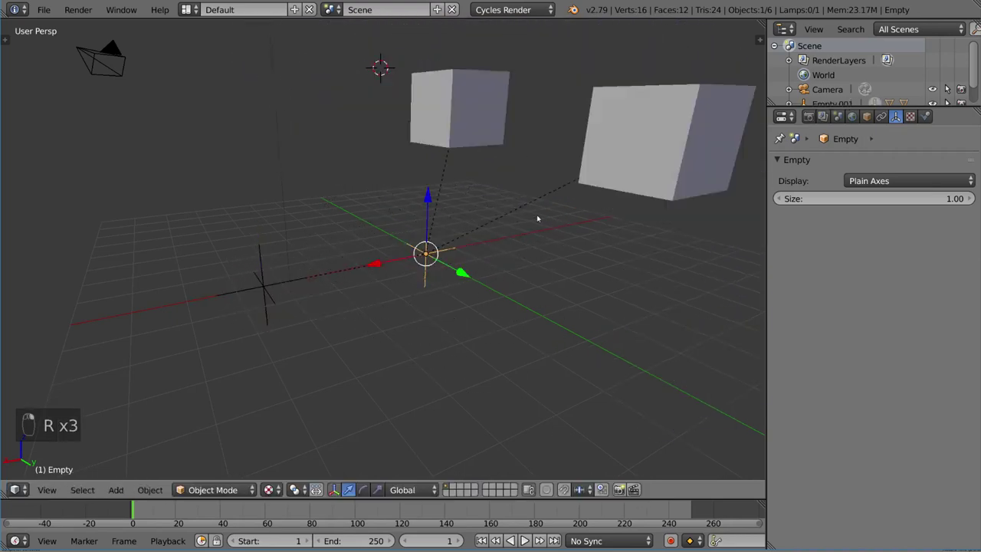
Rotate the first empty, including trackball mode, so its parented cubes swing along.
middle_drag(538, 219, 605, 217)
key(r)
right_click(469, 291)
key(r)
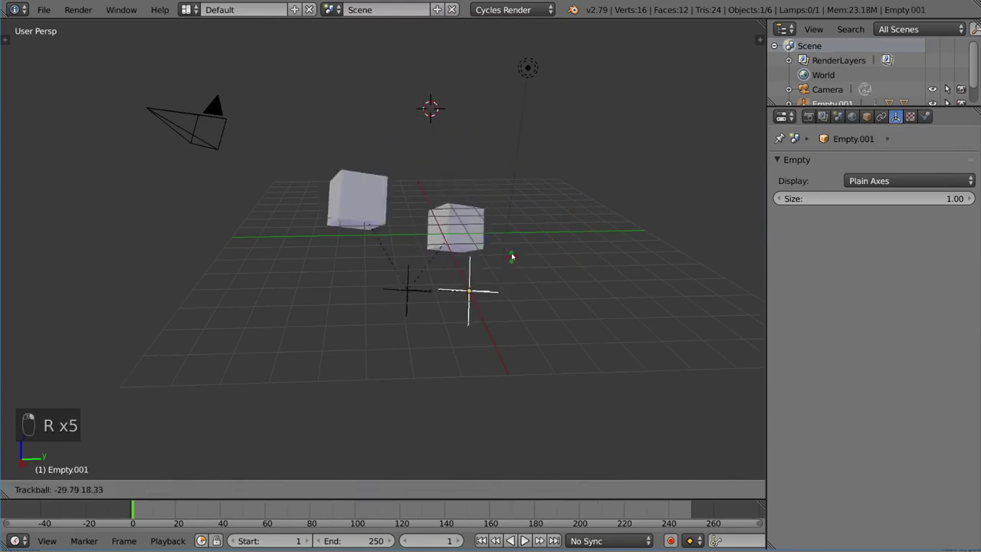
right_click(512, 257)
middle_drag(512, 257, 438, 275)
right_click(429, 260)
key(r)
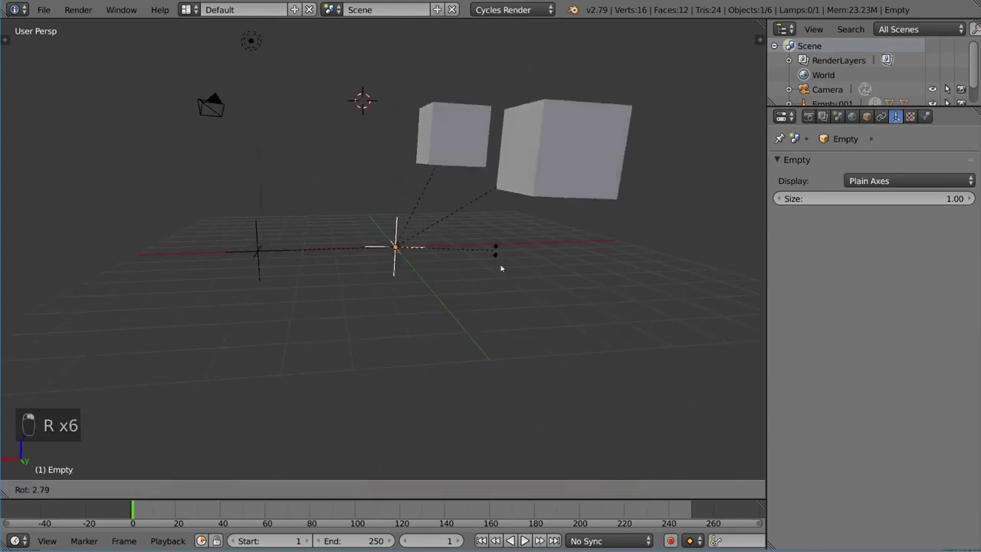
right_click(478, 287)
middle_drag(477, 286, 486, 228)
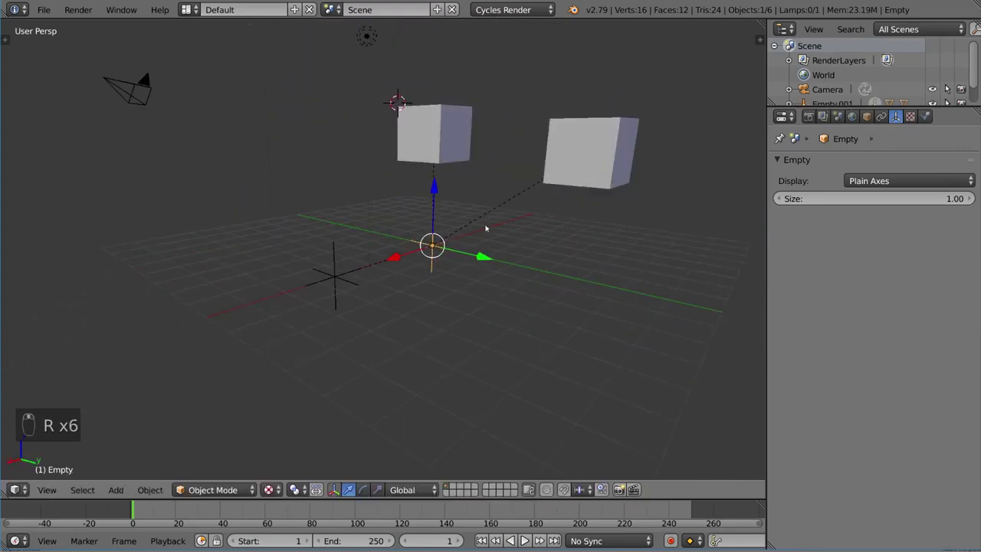
Select the second empty and add the first empty to the selection.
right_click(344, 309)
scroll(443, 292, down, 3)
mouse_move(443, 292)
middle_down()
mouse_move(436, 286)
mouse_move(427, 302)
middle_up()
shift+right_click(375, 264)
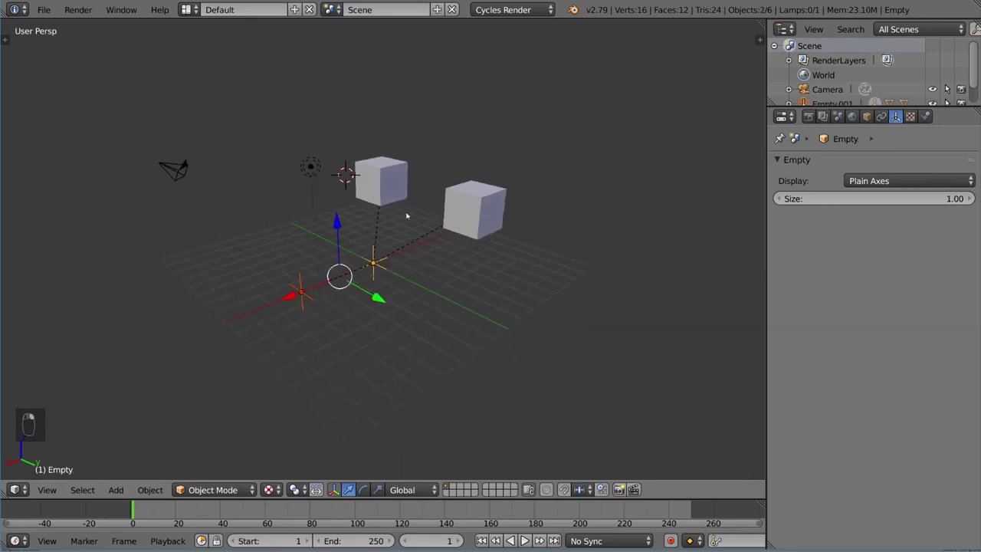
Delete the selected empties, then duplicate a pair of cubes twice into new spots.
key(x)
click(422, 232)
right_click(470, 220)
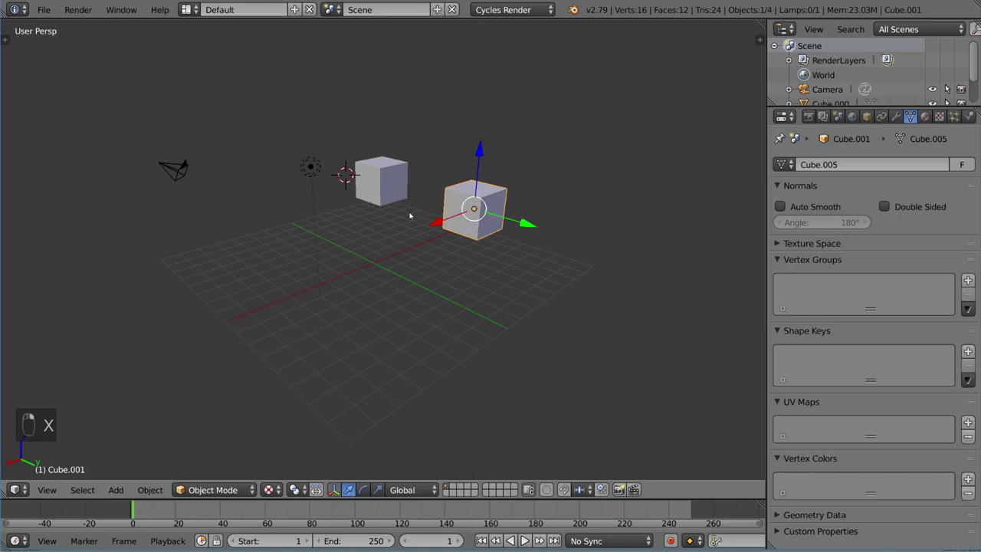
shift+right_click(381, 182)
key(shift+d)
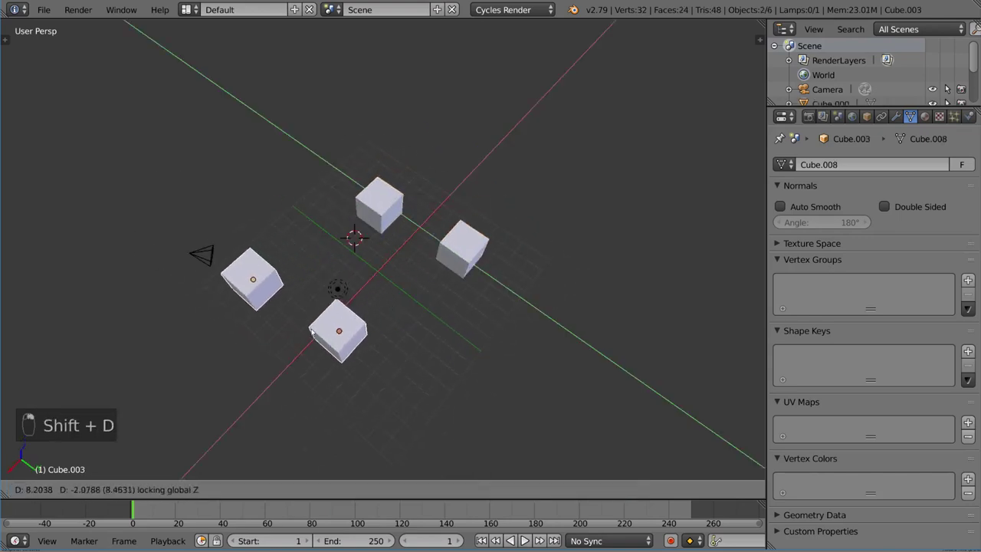
click(312, 313)
key(shift+d)
click(379, 173)
middle_drag(379, 172, 381, 162)
Reposition one duplicated cube and add one more duplicate cube.
key(g)
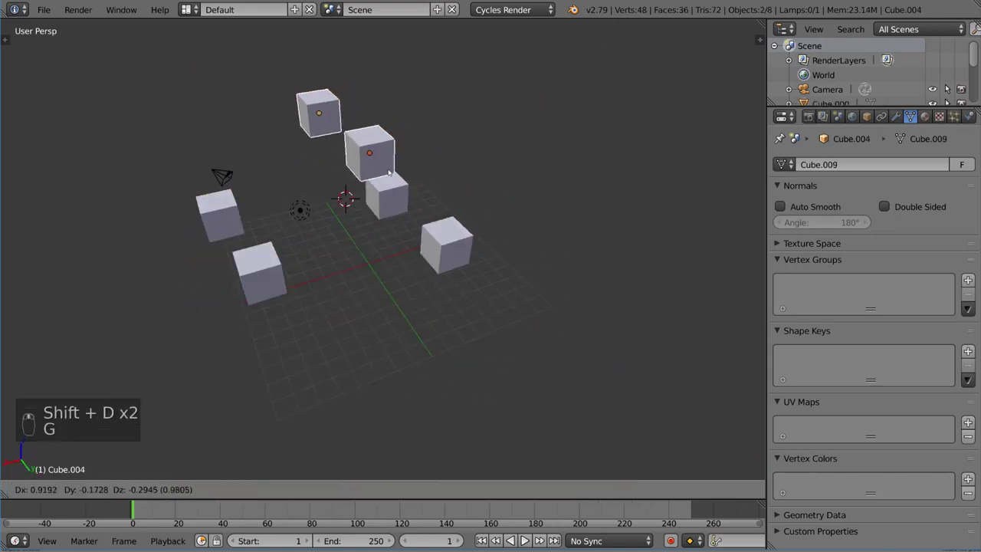
click(391, 172)
key(shift+d)
click(521, 180)
Scale one cube's mesh hugely into the room and move it to the world origin.
right_click(515, 168)
key(Tab)
key(s)
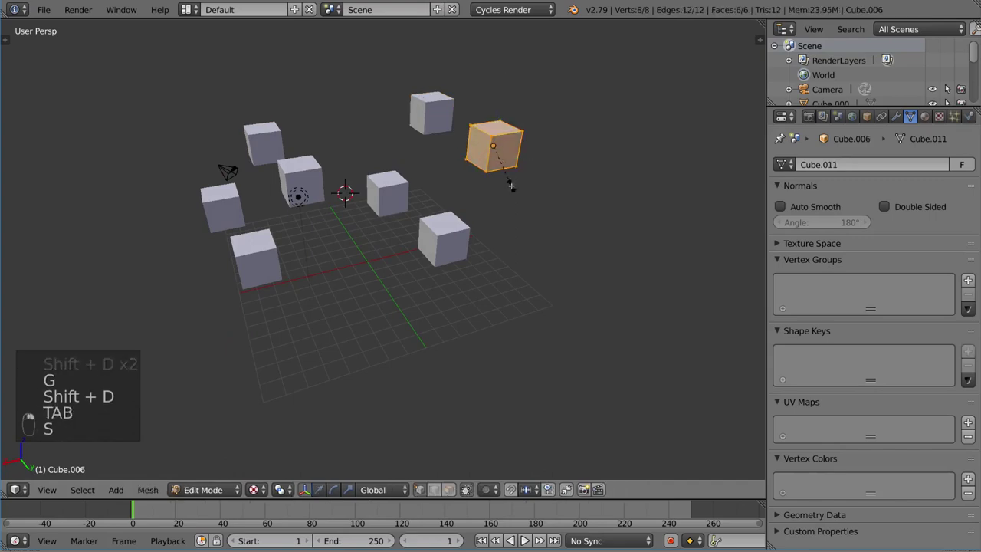
click(357, 361)
key(Tab)
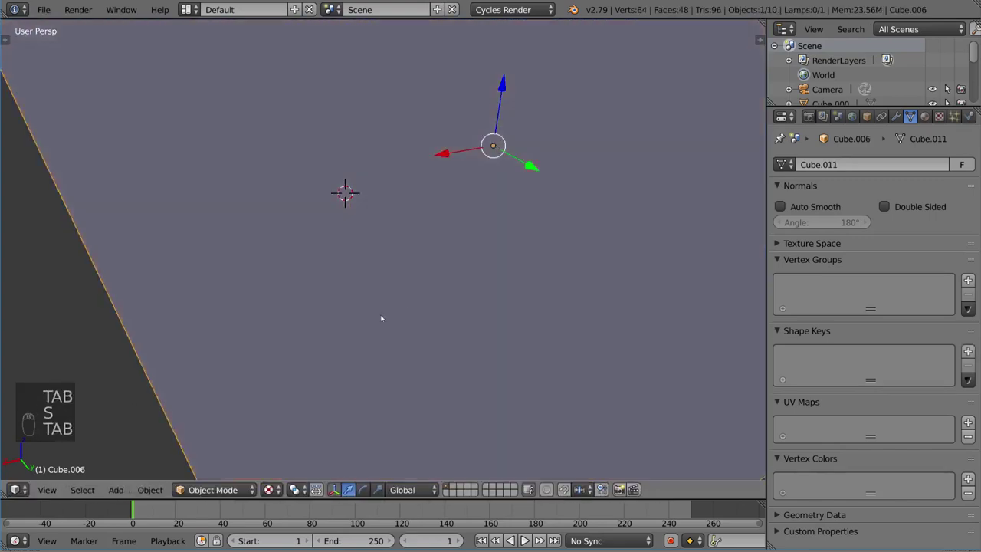
mouse_move(383, 322)
middle_down()
mouse_move(432, 231)
mouse_move(378, 308)
mouse_move(447, 291)
mouse_move(372, 249)
middle_up()
key(alt+g)
Add a loop cut across the room cube's walls and fill it as a floor face.
right_click(495, 211)
right_click(372, 250)
key(Tab)
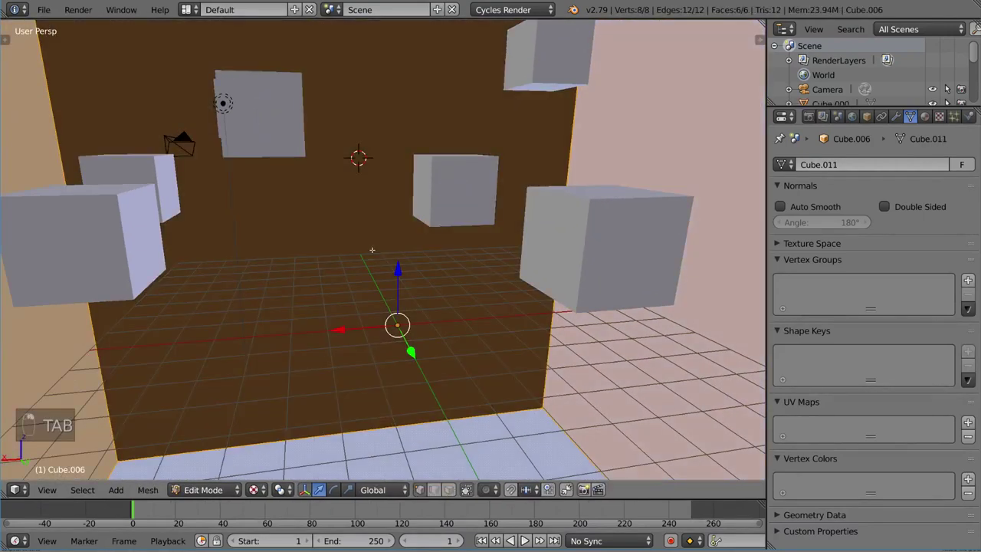
key(ctrl+Tab)
click(371, 250)
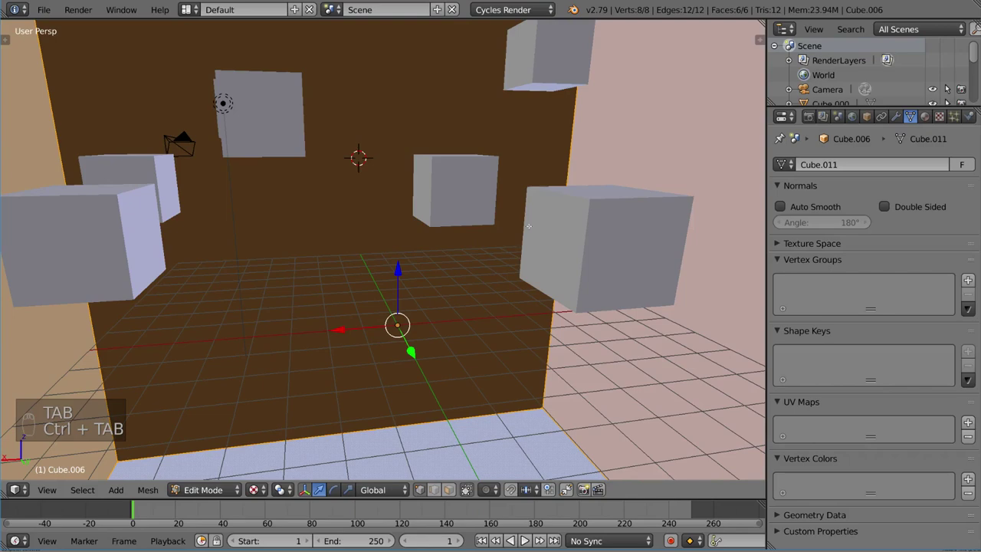
key(ctrl+r)
click(529, 226)
key(f)
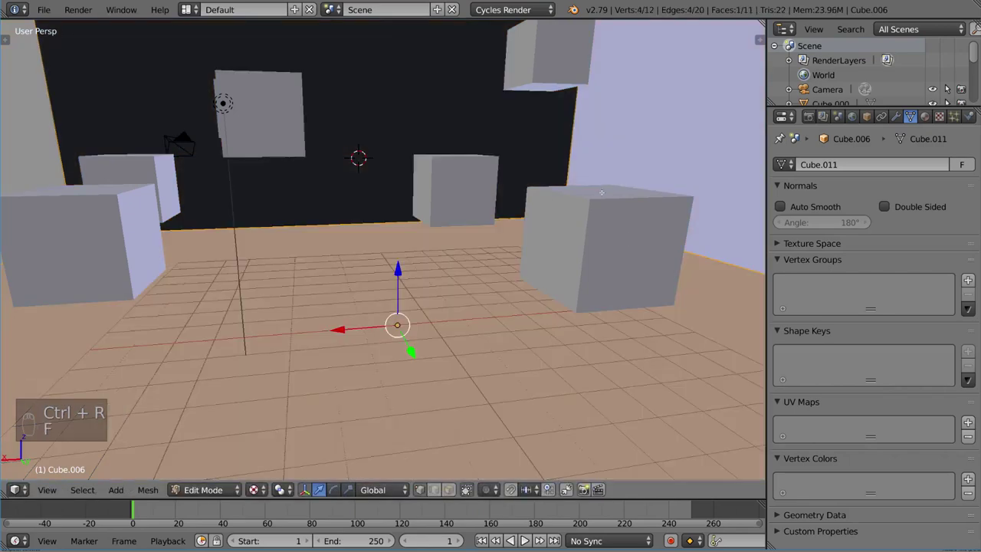
key(Tab)
Drop the small cube onto the room floor and start moving the large right cube.
middle_drag(601, 192, 483, 224)
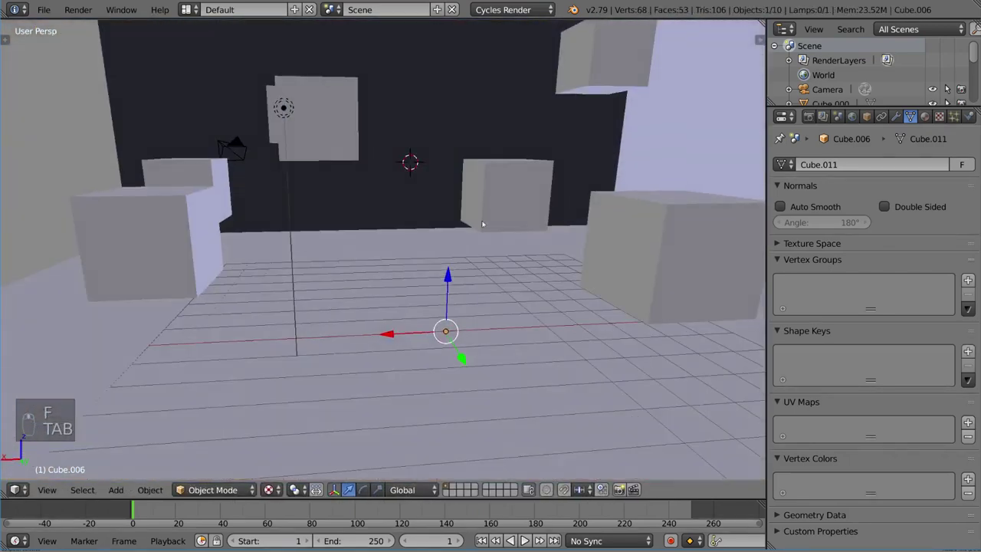
right_click(482, 224)
key(g)
click(537, 291)
right_click(701, 329)
key(g)
middle_drag(690, 329, 601, 255)
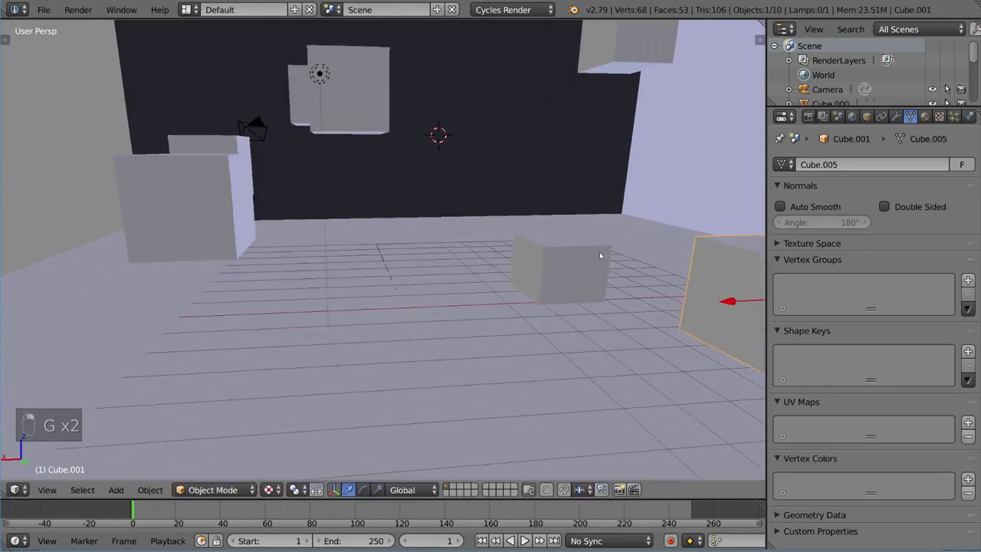
Move two more cubes down to the floor, then select the room cube.
right_click(351, 113)
key(g)
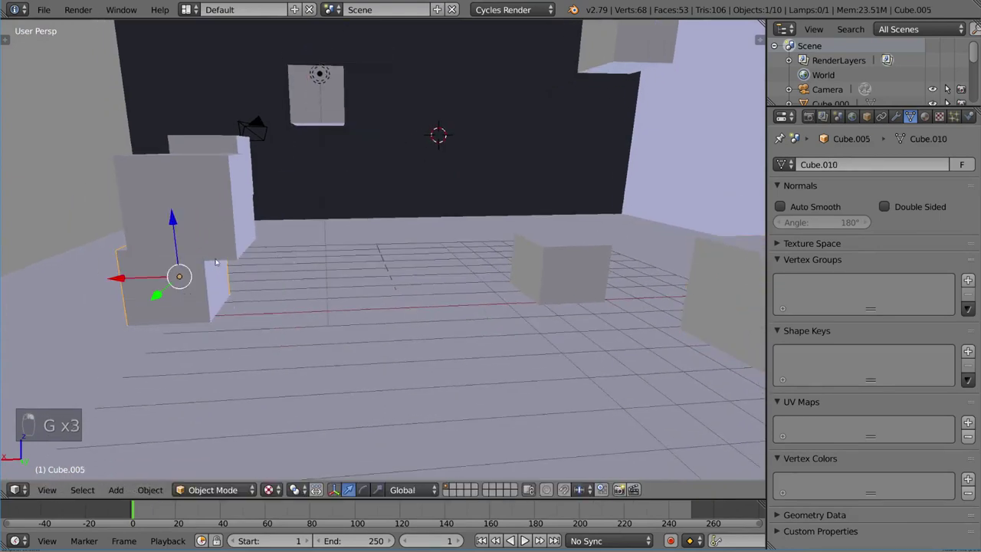
right_click(216, 262)
key(g)
click(184, 364)
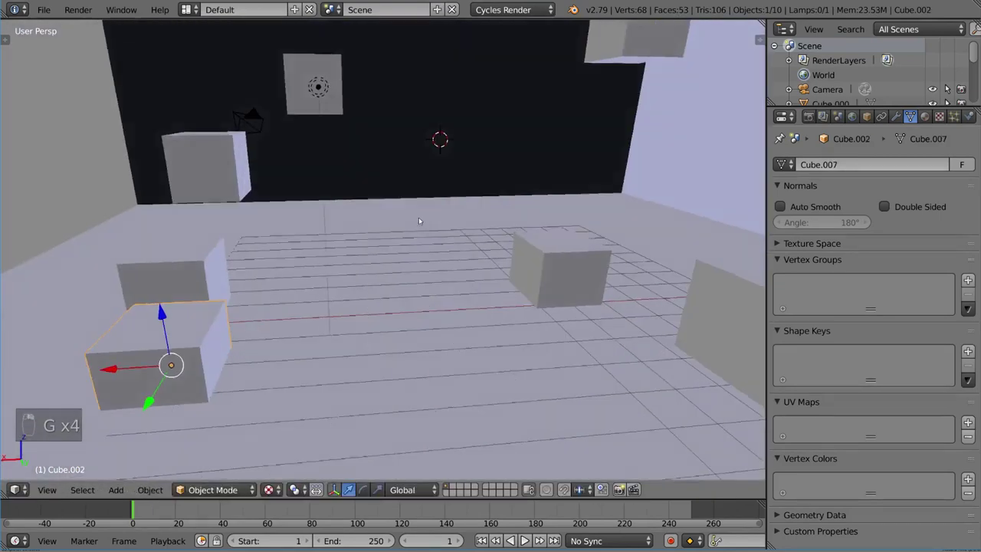
middle_drag(419, 221, 489, 194)
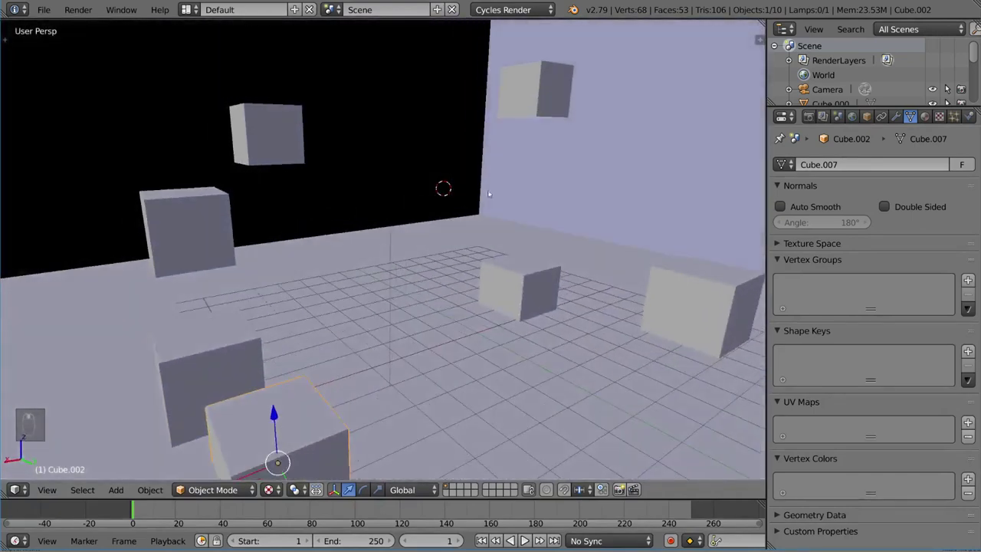
right_click(488, 194)
middle_drag(551, 170, 518, 186)
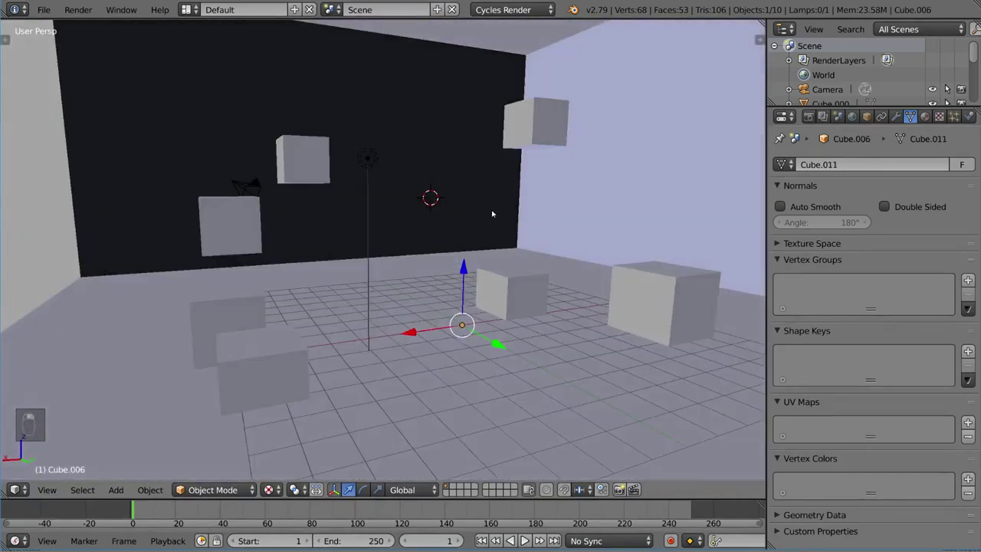
Select every object in the scene and switch the viewport to wireframe.
scroll(498, 217, down, 4)
scroll(487, 216, down, 3)
scroll(524, 217, down, 2)
key(a)
key(a)
key(a)
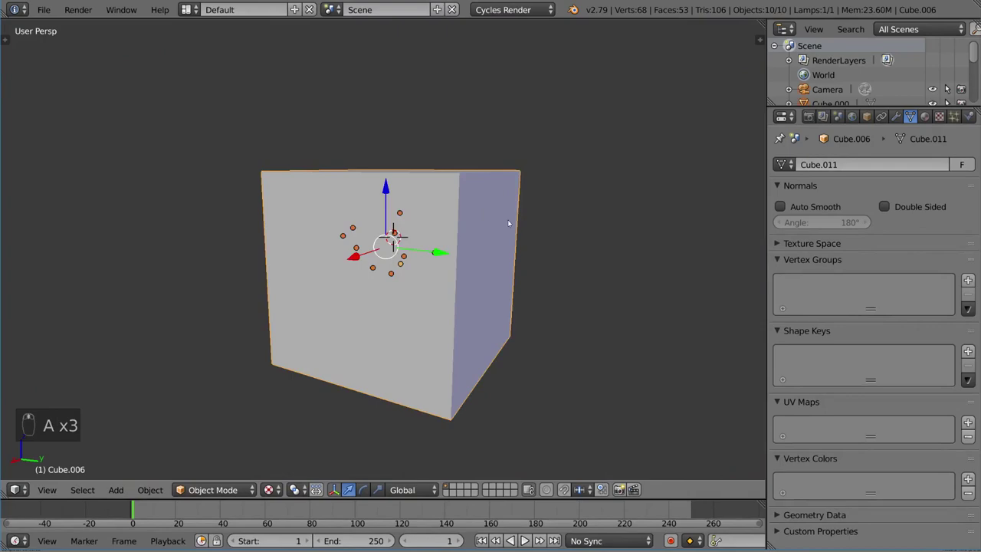
key(z)
scroll(495, 259, up, 5)
middle_drag(495, 259, 501, 221)
scroll(495, 219, down, 2)
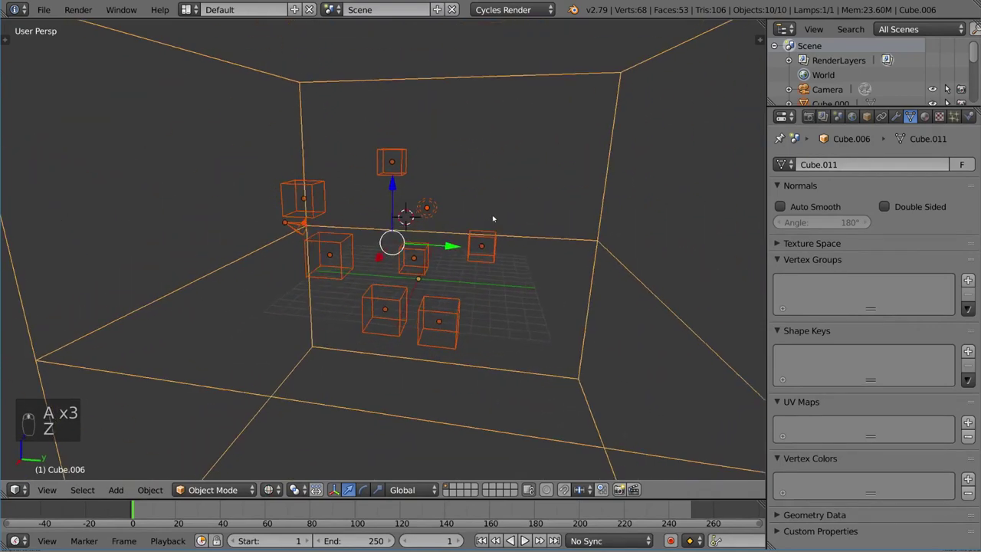
scroll(430, 214, up, 2)
scroll(433, 212, up, 2)
middle_drag(437, 211, 446, 207)
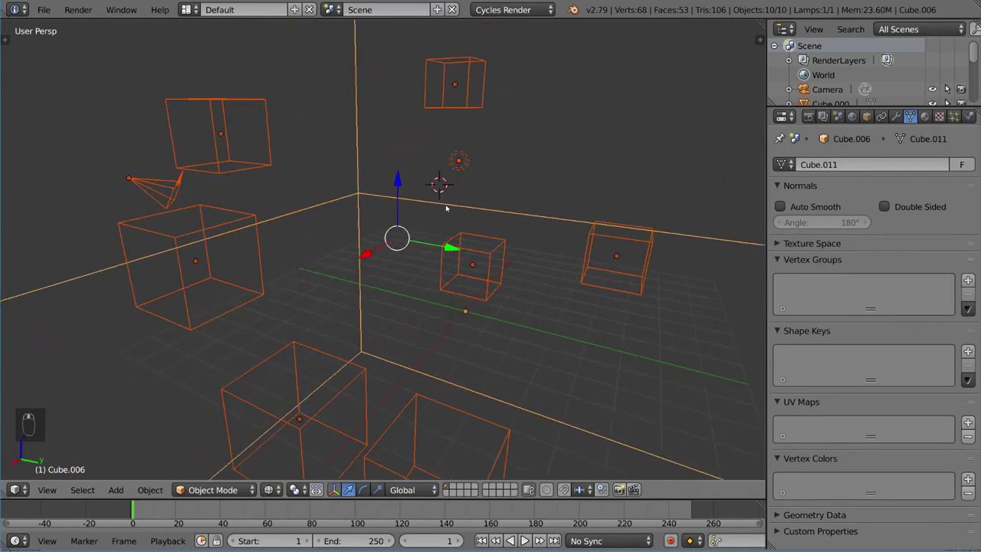
mouse_move(506, 213)
middle_down()
mouse_move(452, 217)
mouse_move(331, 194)
middle_up()
scroll(444, 217, up, 3)
scroll(335, 198, up, 2)
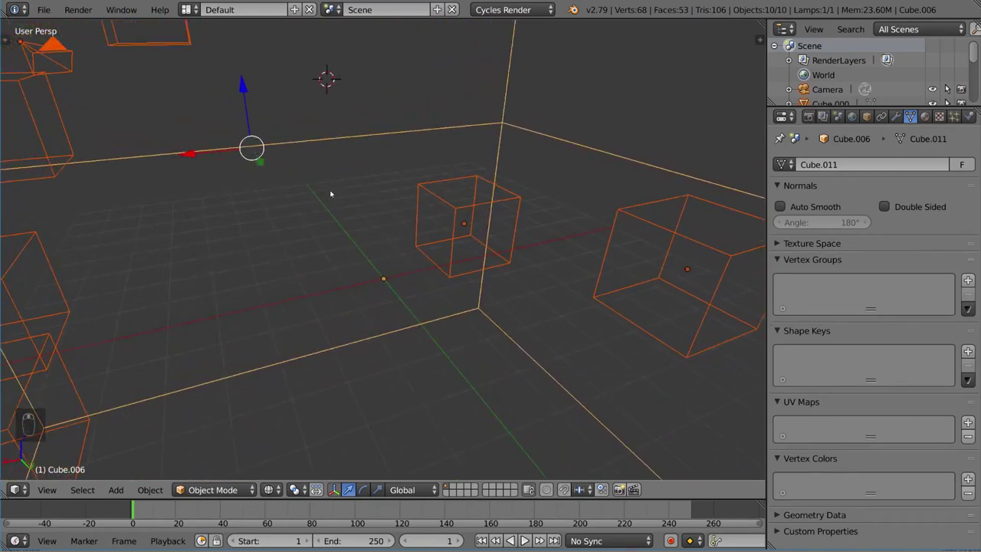
Run 'Parent to Empty' to put the selection under a new empty OBJECTS.
key(space)
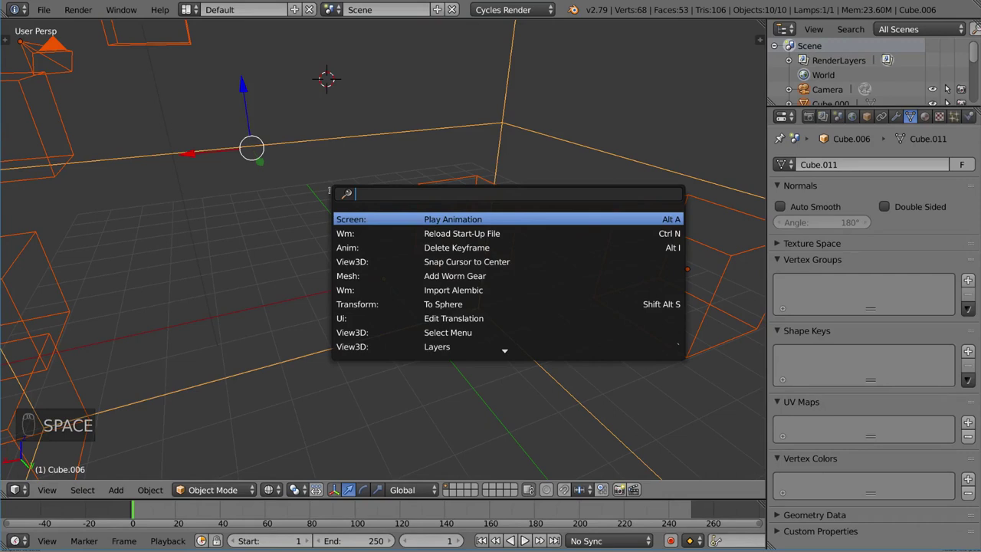
text(parent)
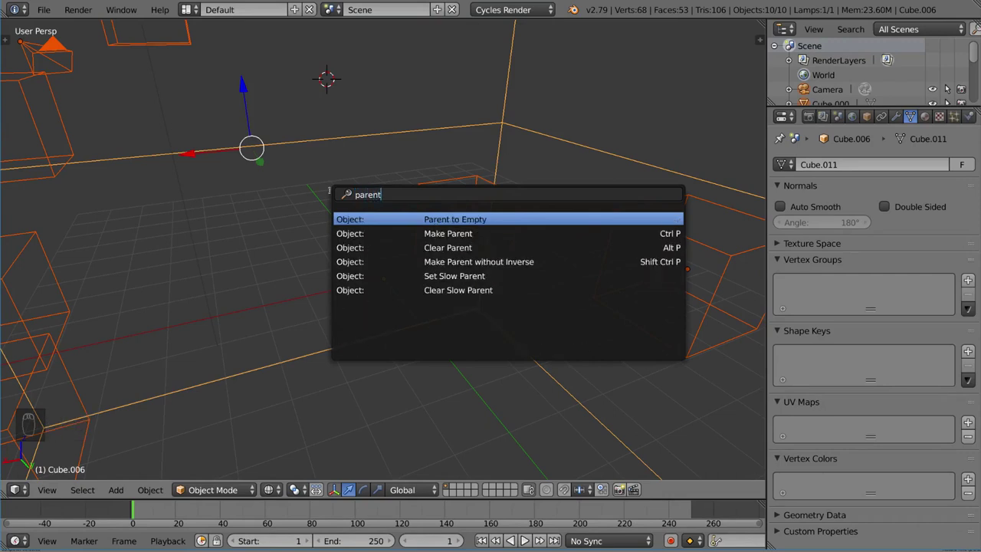
text( to em)
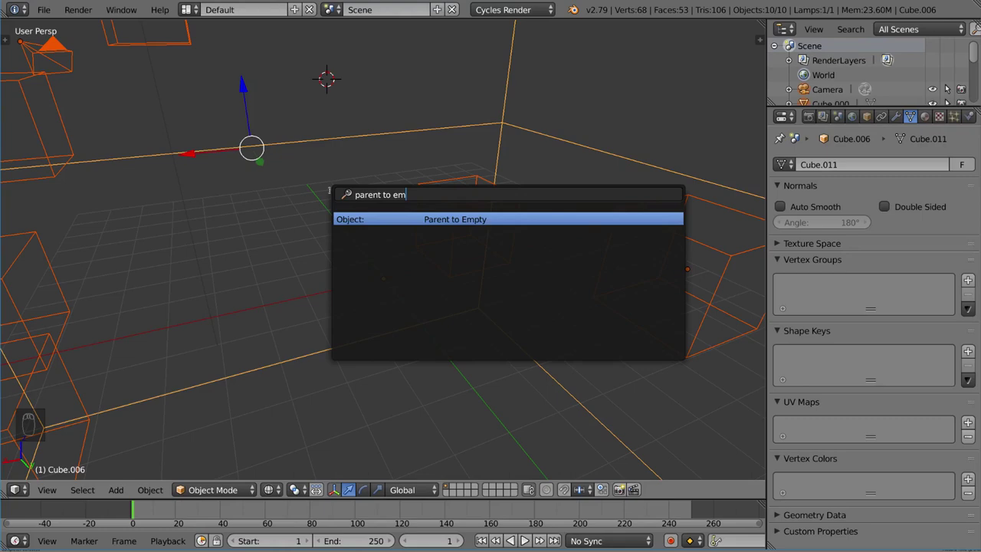
key(Return)
Show the OBJECTS empty's Object properties and enable Display > Name in the viewport.
mouse_move(321, 242)
middle_down()
mouse_move(325, 272)
mouse_move(361, 280)
mouse_move(338, 285)
middle_up()
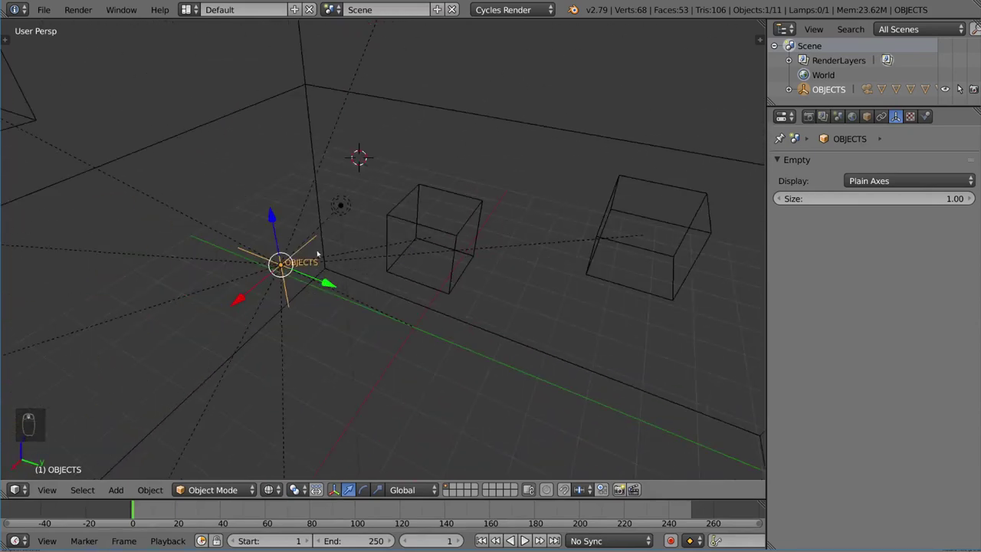
click(869, 117)
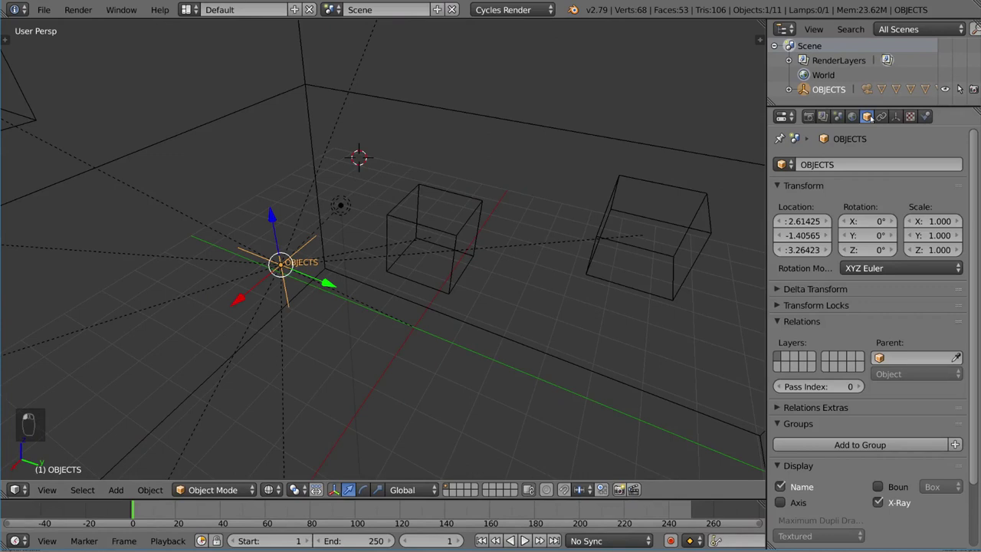
scroll(911, 279, down, 1)
scroll(843, 338, down, 1)
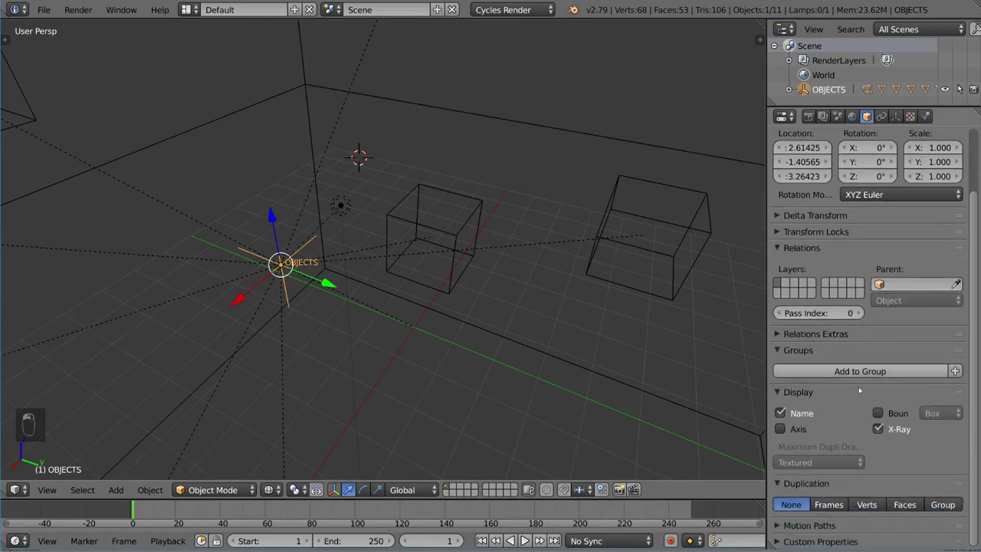
click(802, 392)
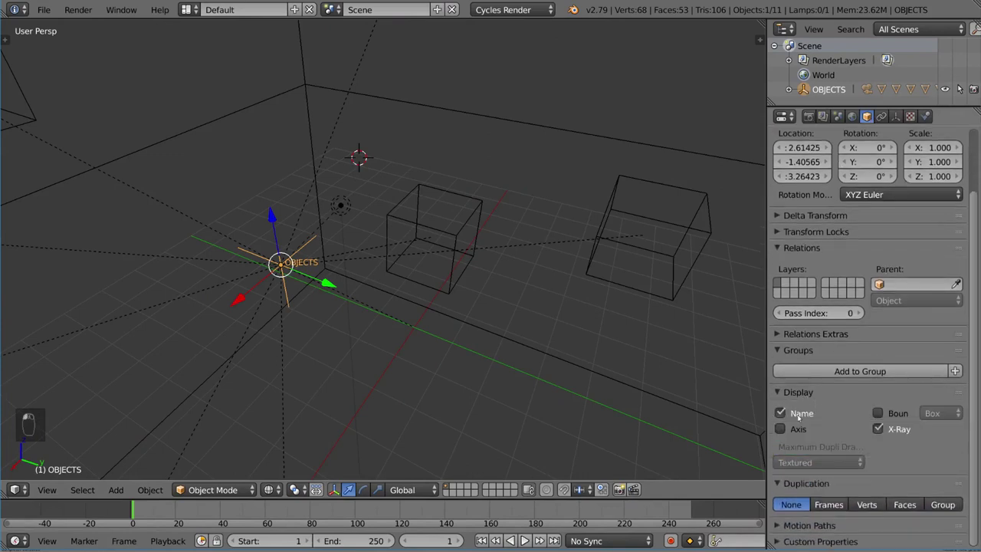
click(781, 413)
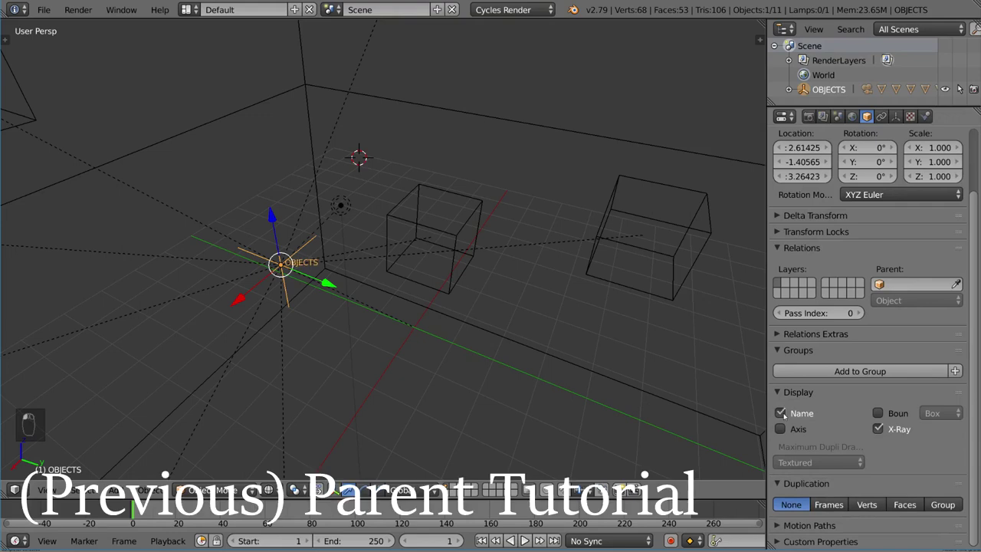
In the N sidebar's Item name field, rename the empty OBJECTS to 'Environment 1'.
key(n)
scroll(694, 349, down, 5)
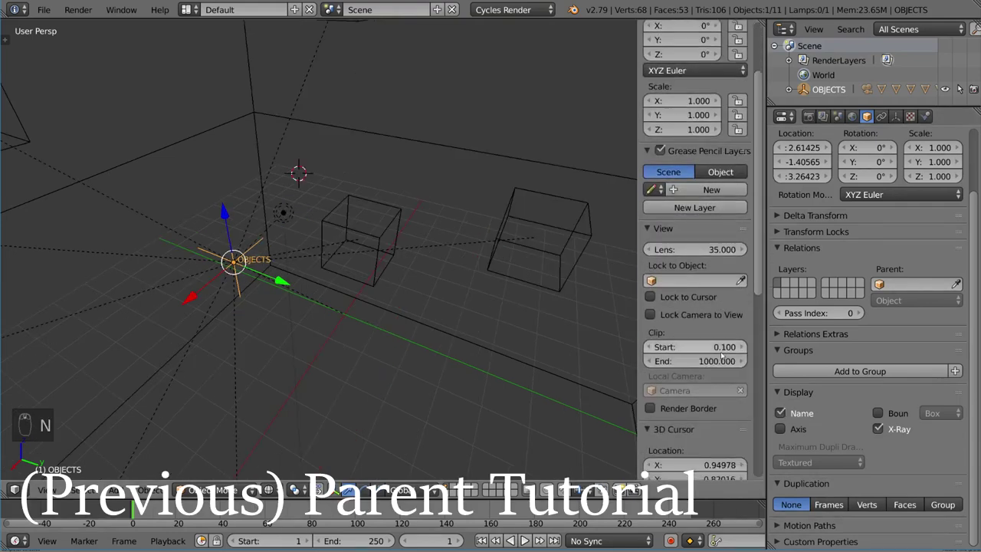
scroll(694, 349, down, 5)
click(712, 330)
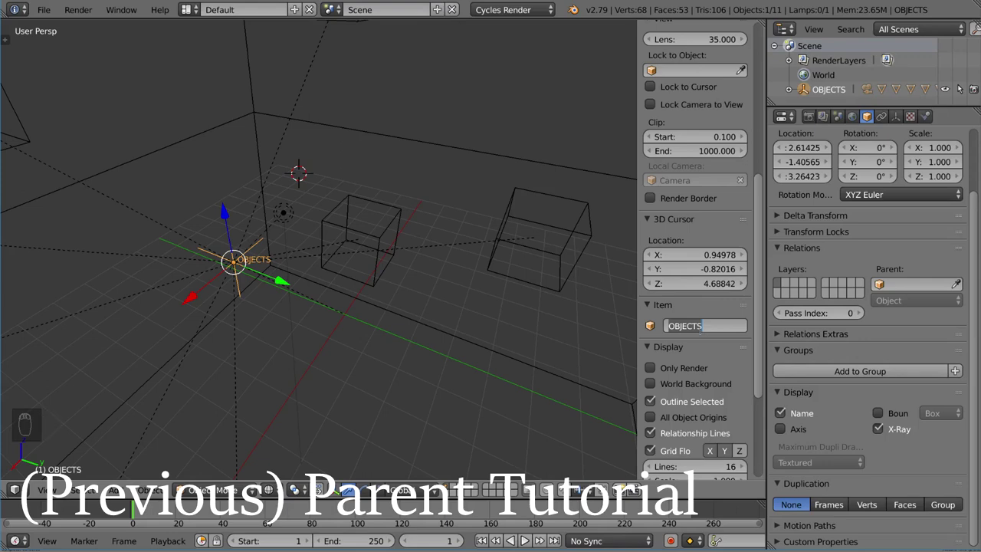
text(Set)
key(Return)
click(704, 327)
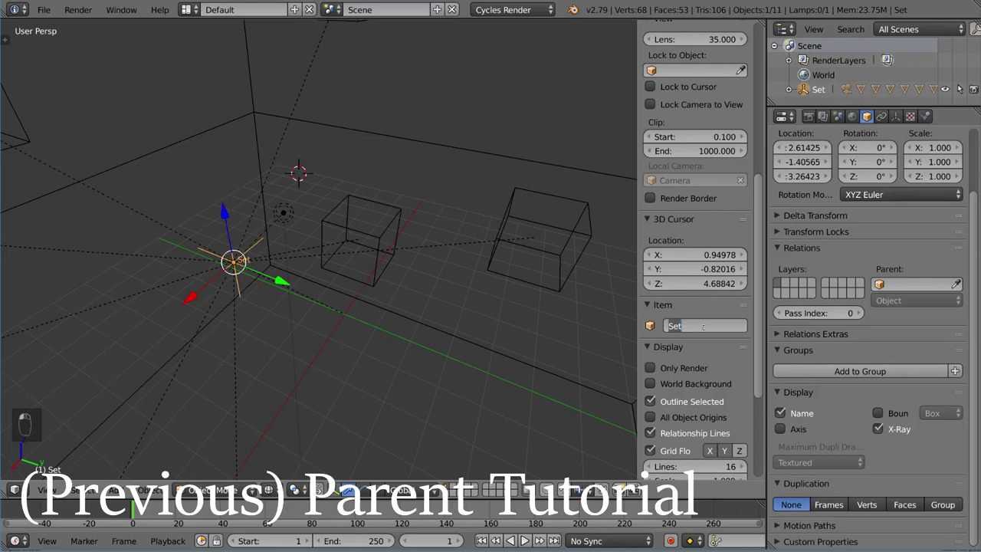
text(Environment 1)
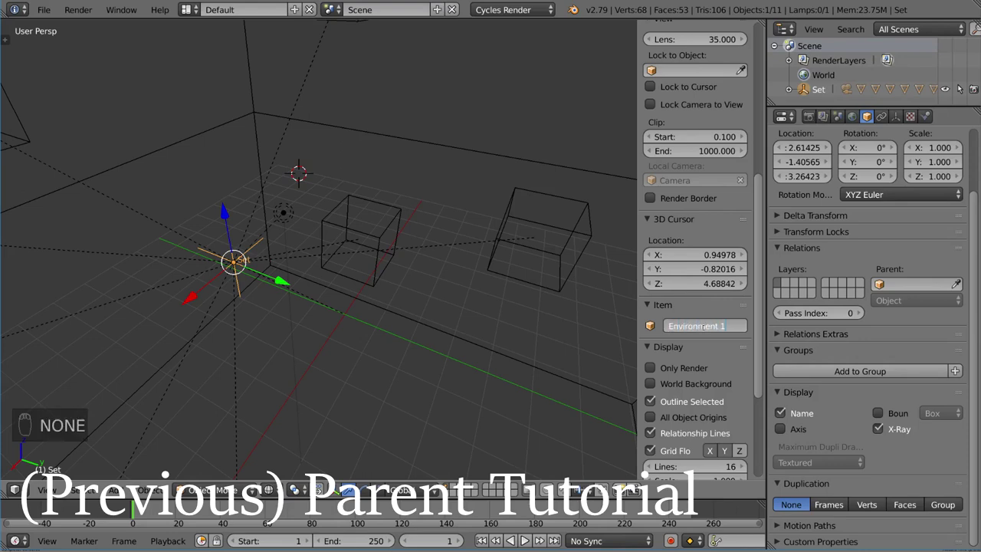
key(Return)
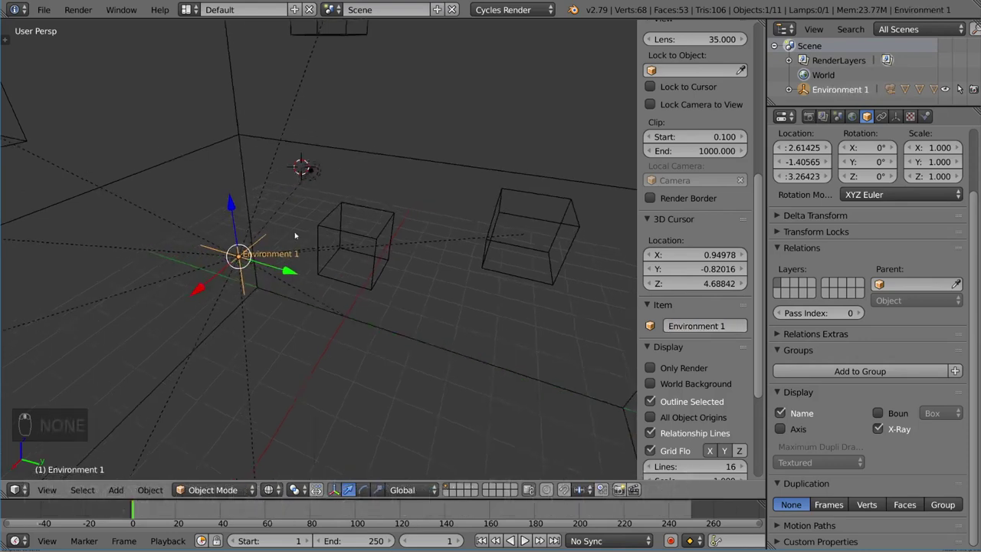
Move the Environment 1 empty to confirm the whole room set follows it.
mouse_move(292, 238)
middle_down()
mouse_move(330, 232)
mouse_move(388, 246)
middle_up()
scroll(329, 233, down, 5)
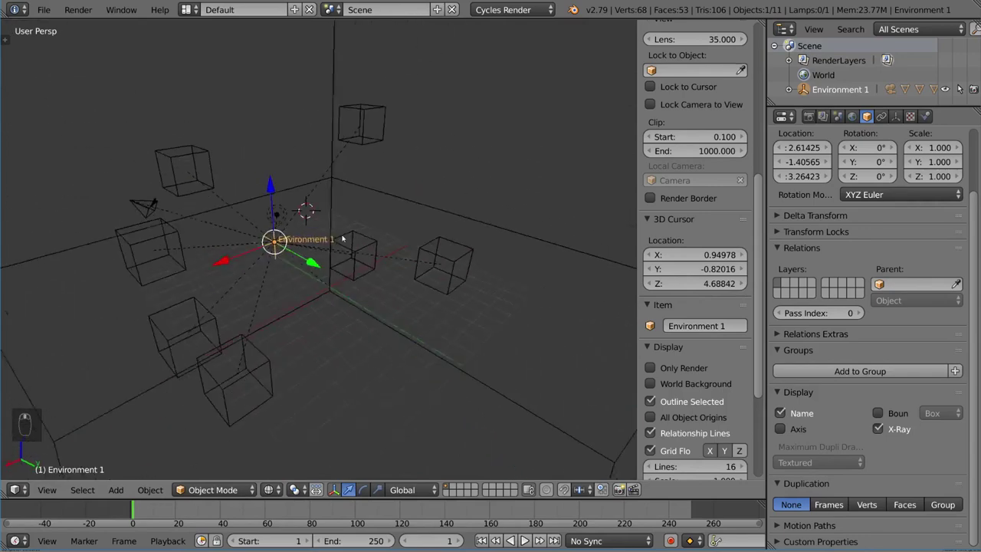
key(g)
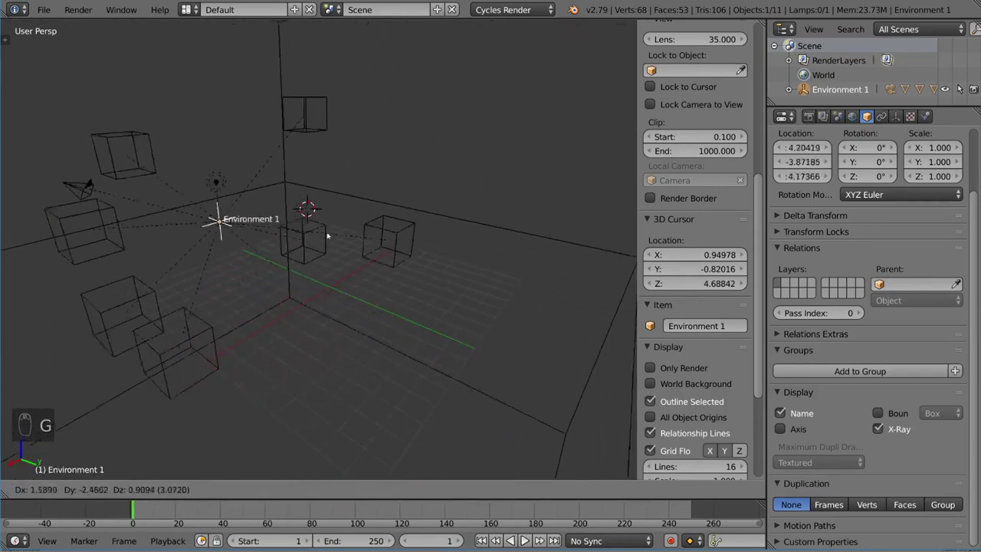
click(414, 265)
middle_drag(414, 265, 311, 256)
Set the empty's Display to Cube, test a move, then return to solid shading.
click(896, 116)
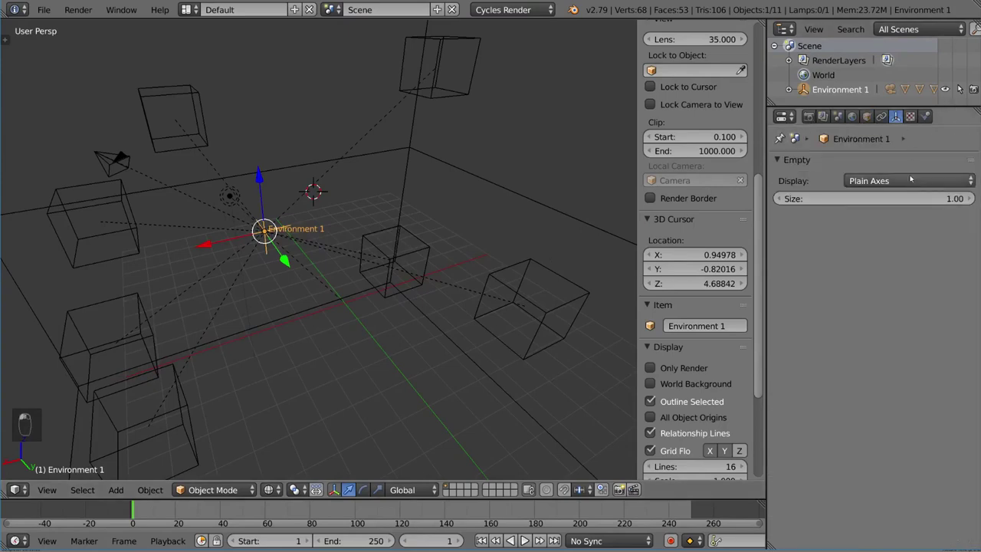
click(905, 181)
click(859, 100)
mouse_move(430, 263)
middle_down()
mouse_move(407, 267)
mouse_move(388, 247)
mouse_move(385, 263)
mouse_move(418, 249)
middle_up()
scroll(433, 262, down, 4)
key(g)
right_click(422, 262)
scroll(412, 262, up, 4)
key(z)
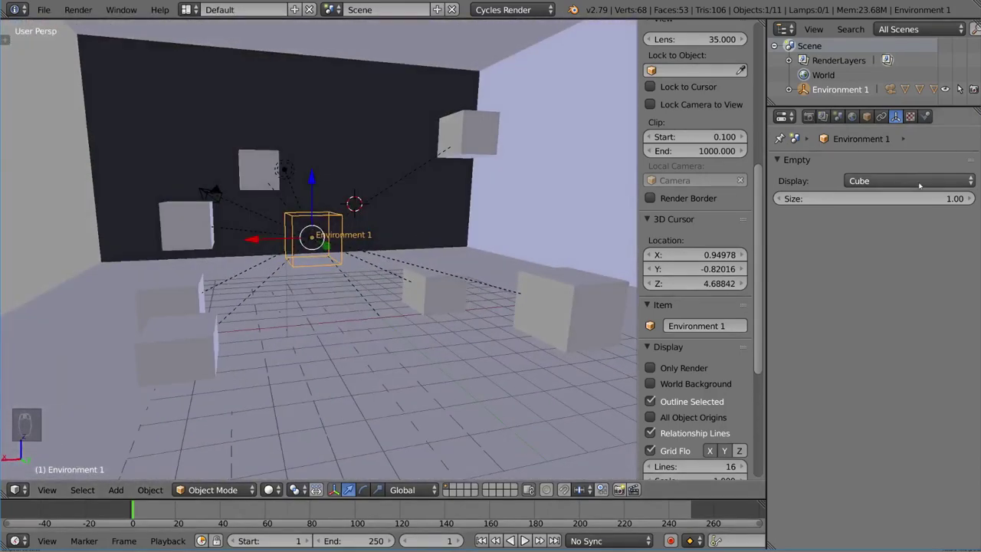
Keep Cube display and raise the empty's size to 22.19, framing the whole set.
click(908, 181)
click(859, 101)
mouse_move(866, 199)
mouse_down()
mouse_move(920, 198)
mouse_move(805, 198)
mouse_up()
key(KP_Decimal)
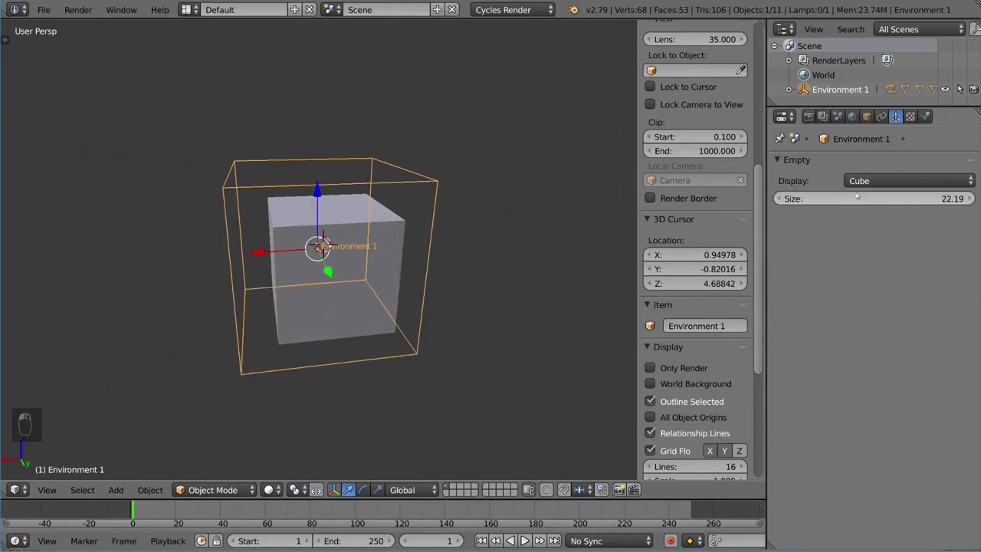
mouse_move(470, 266)
middle_down()
mouse_move(471, 222)
mouse_move(541, 228)
mouse_move(509, 263)
mouse_move(407, 214)
middle_up()
scroll(407, 214, up, 3)
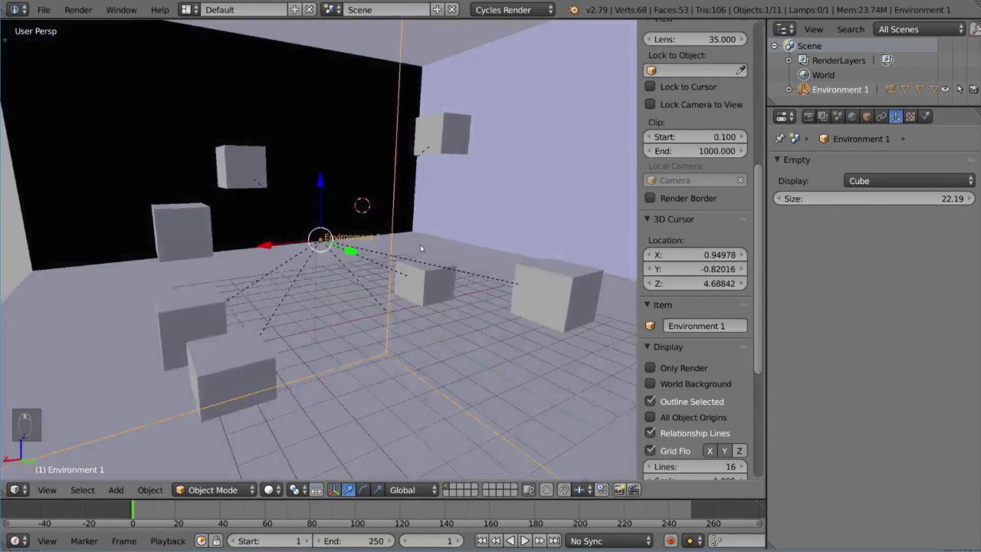
scroll(420, 245, up, 2)
Test moving Environment 1 with the room set, then cancel the move.
key(g)
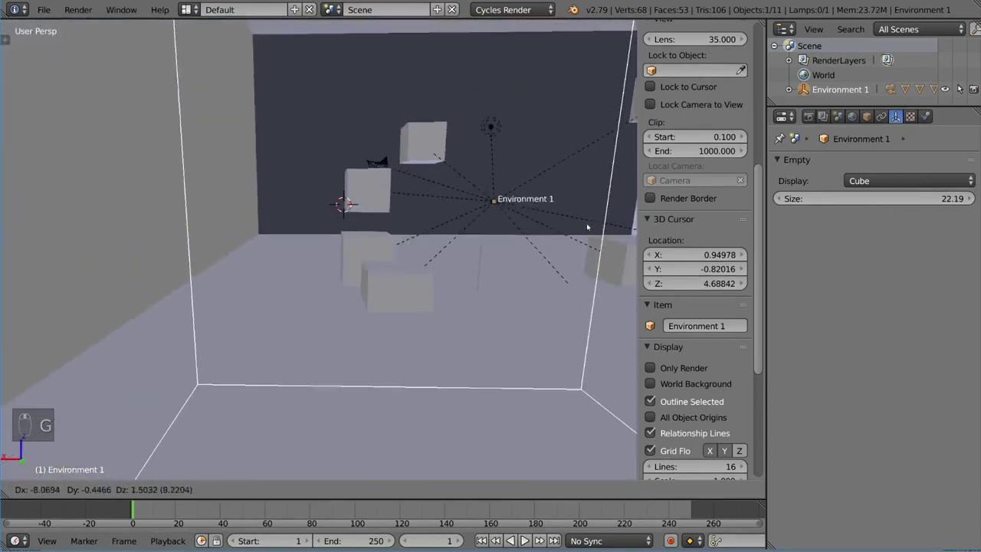
click(472, 237)
scroll(466, 234, down, 5)
mouse_move(460, 229)
middle_down()
mouse_move(462, 193)
mouse_move(397, 199)
mouse_move(476, 189)
mouse_move(510, 212)
middle_up()
scroll(498, 192, up, 4)
scroll(495, 202, down, 4)
key(g)
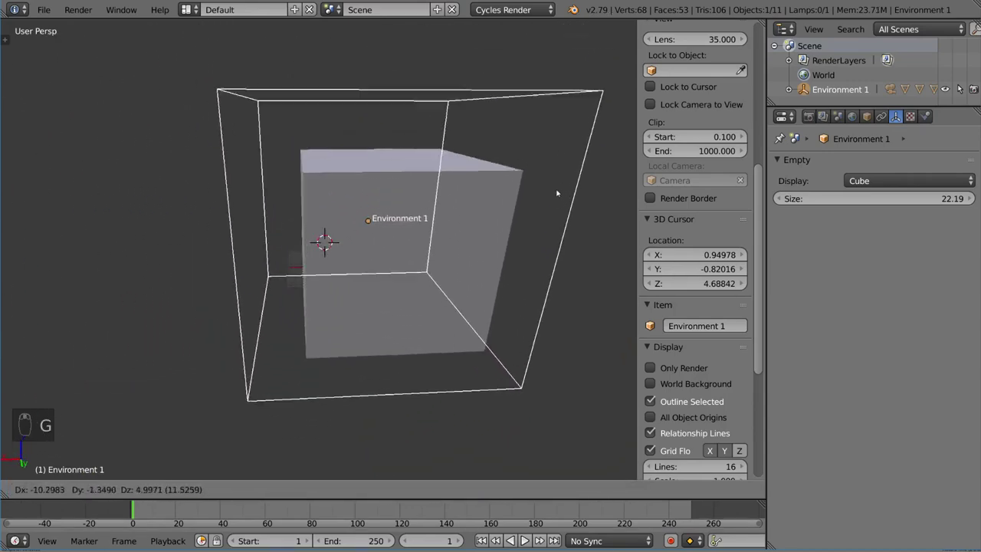
right_click(557, 193)
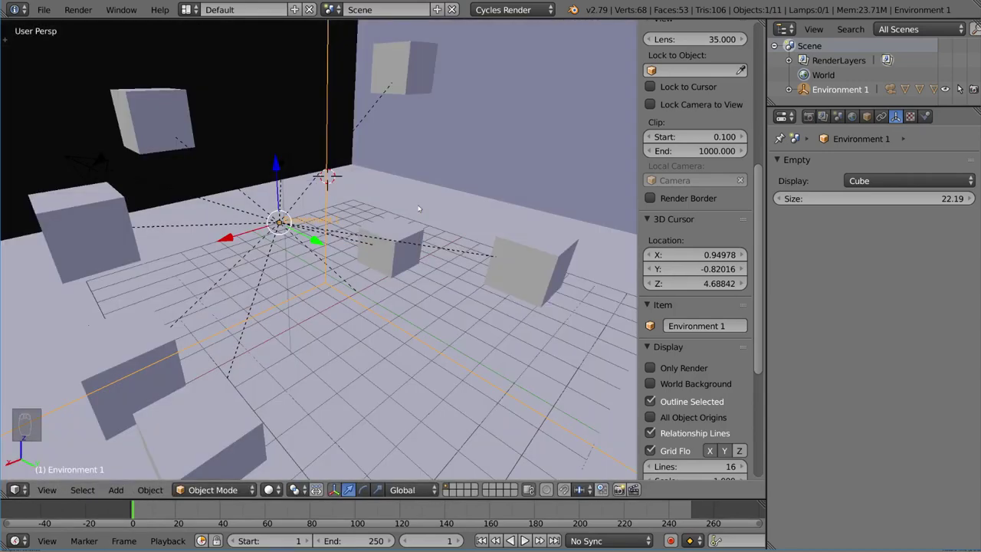